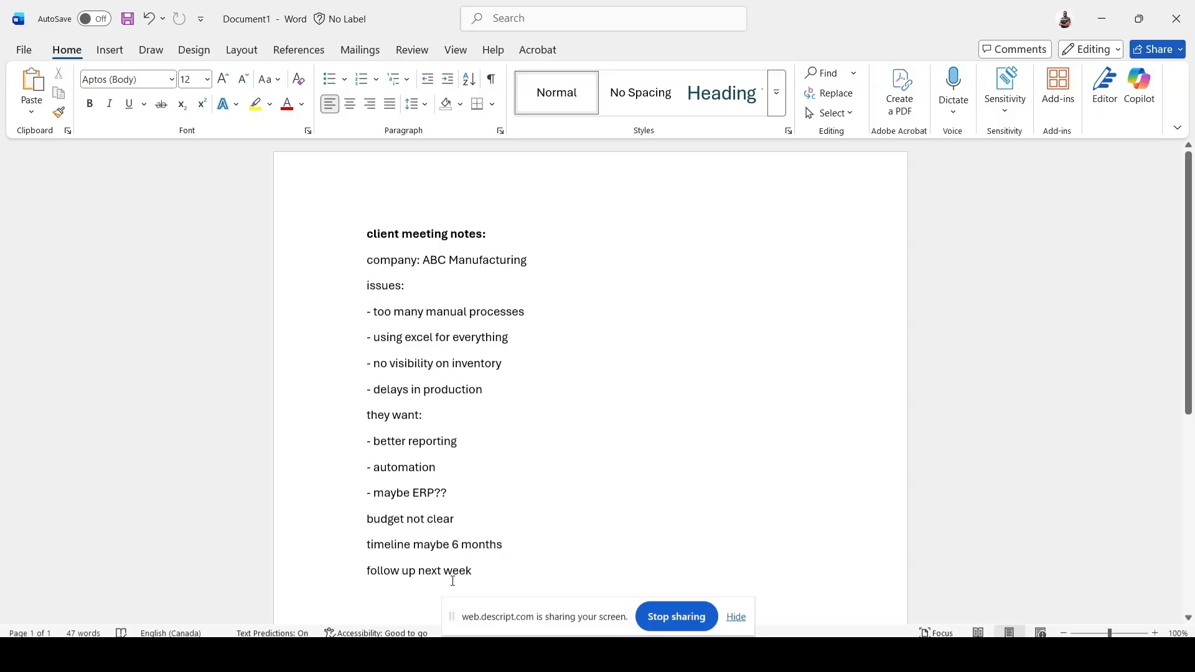
# Prompt Copilot on all the meeting notes: "Turn these notes into a professional client meeting summary with clear sections and recommendations".
pyautogui.moveTo(478, 571); pyautogui.dragTo(353, 234)
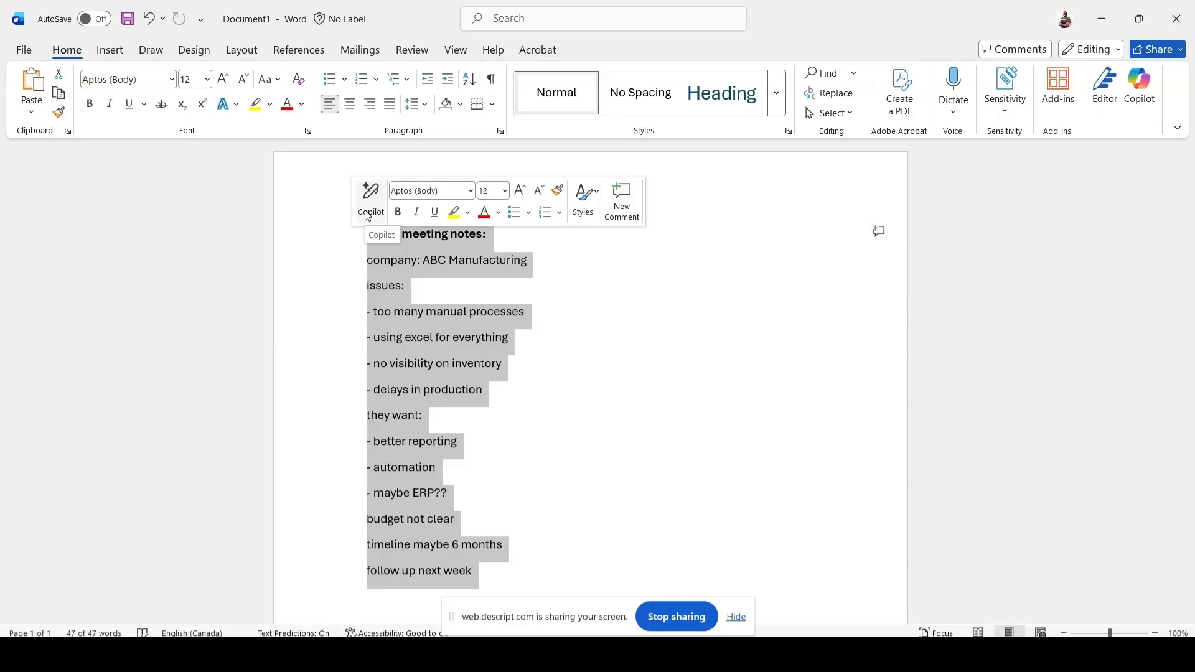
pyautogui.click(368, 213)
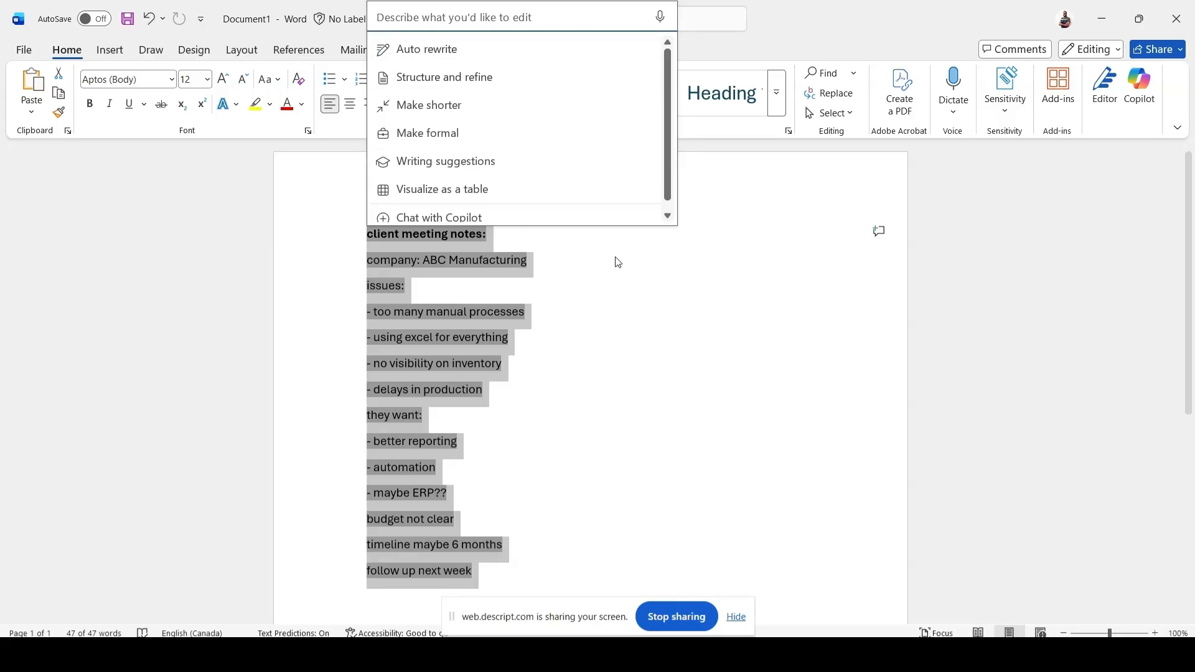
pyautogui.write('Tur ')
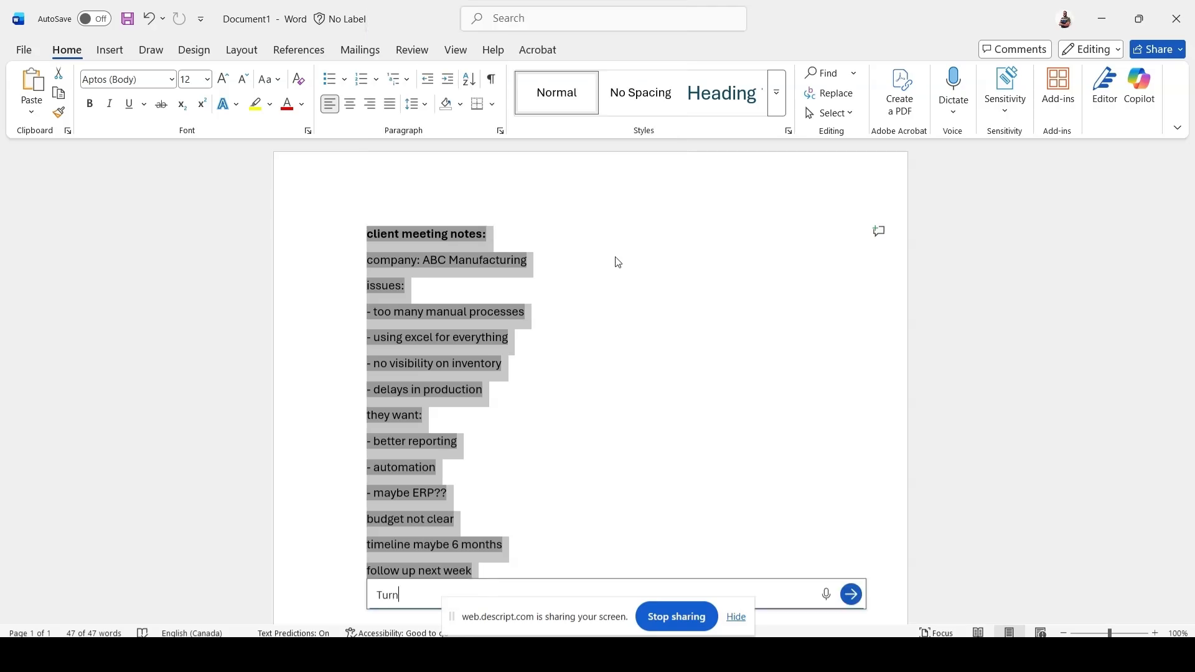
pyautogui.write(' these notes into a professional client meeting')
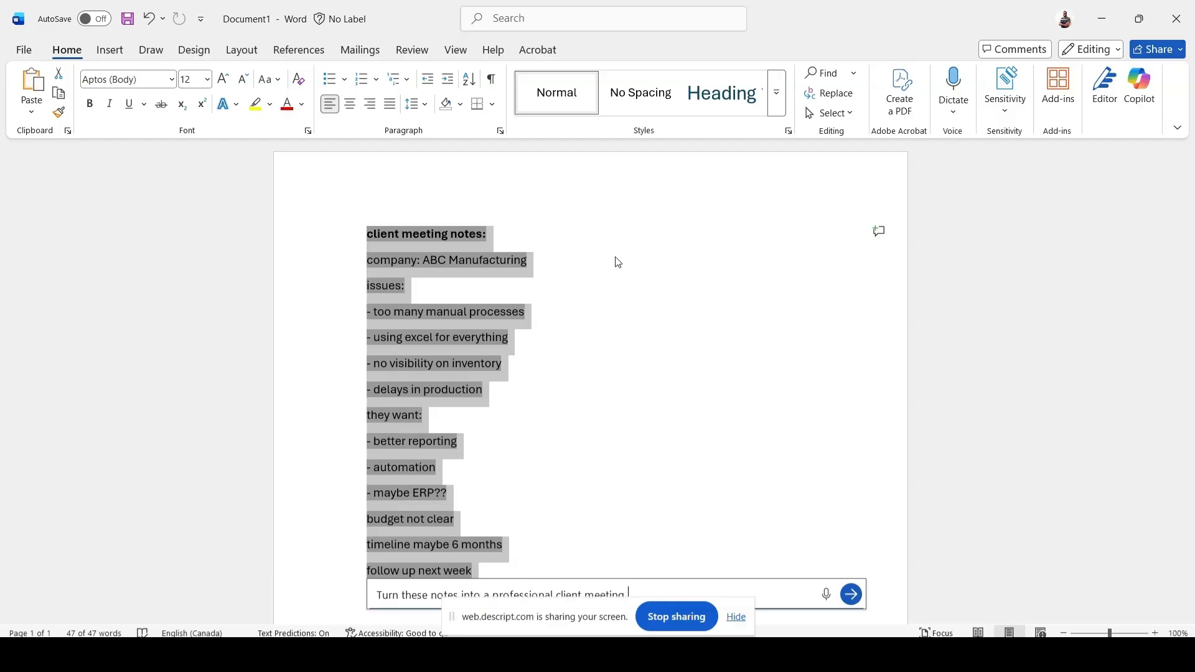
pyautogui.write(' summary with clear sections and recomm')
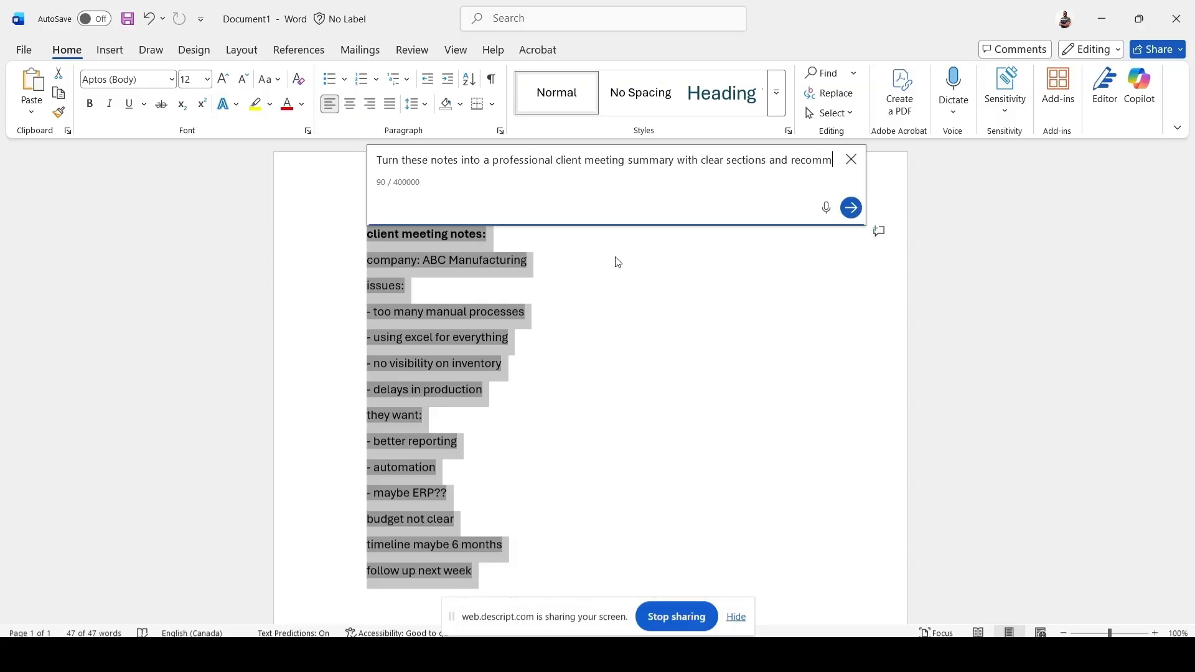
pyautogui.write('endations')
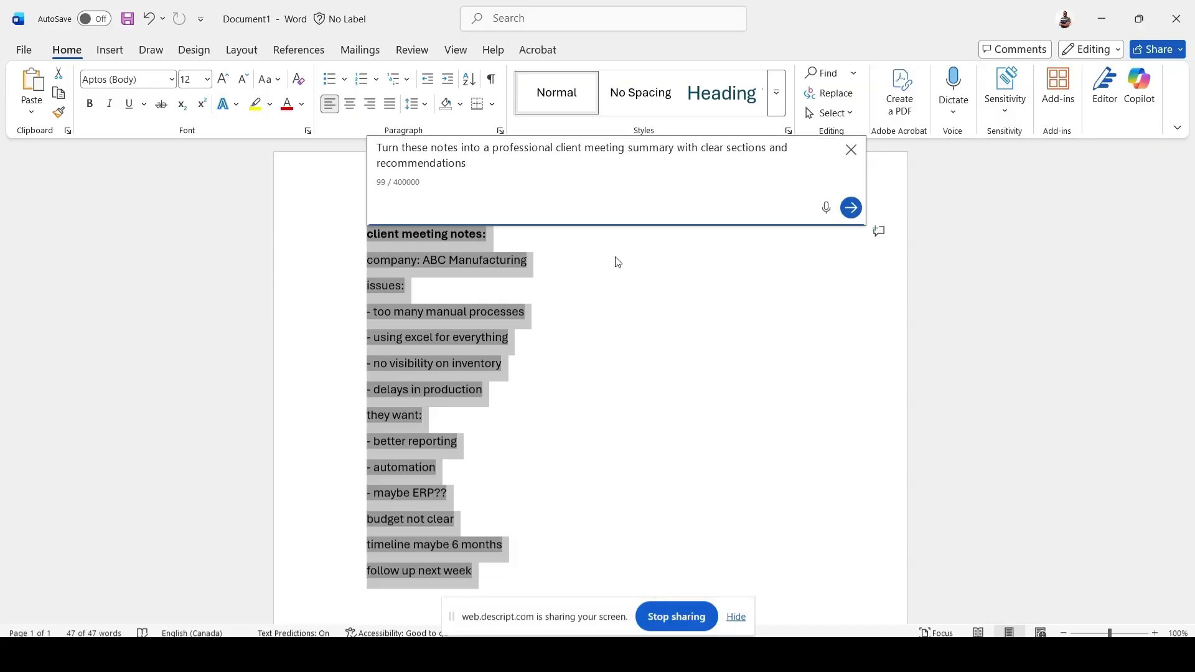
pyautogui.click(852, 209)
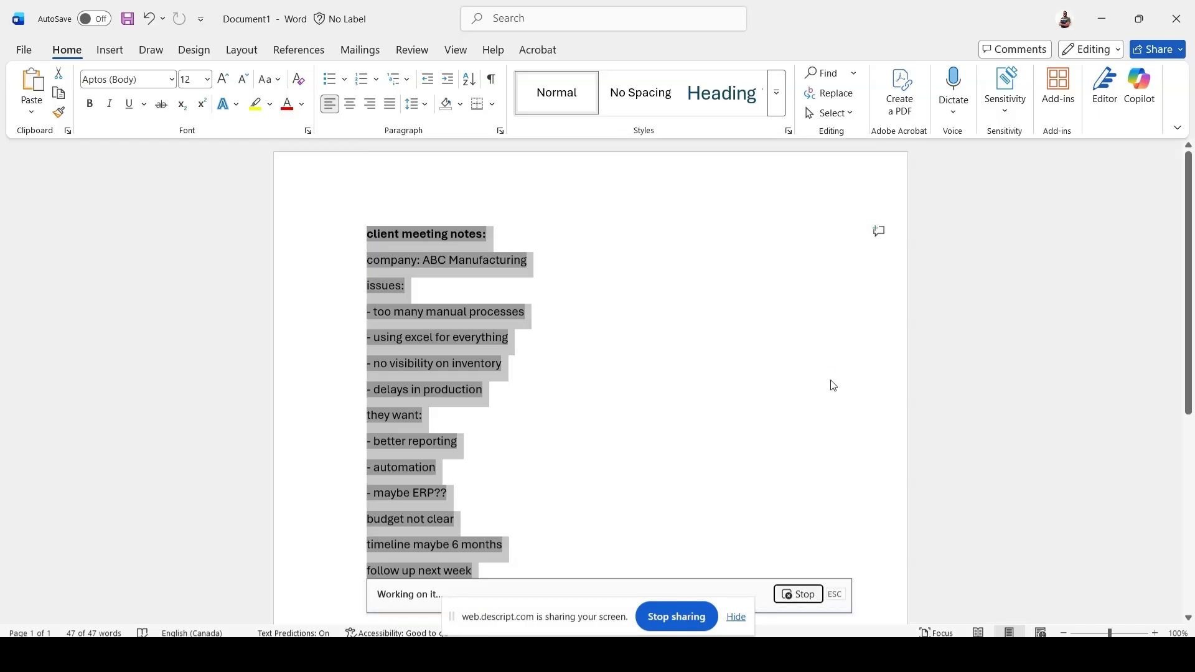
# Read through the generated client meeting summary, from the overview and key issues to the recommendations and next steps.
pyautogui.scroll(-3, 833, 385)
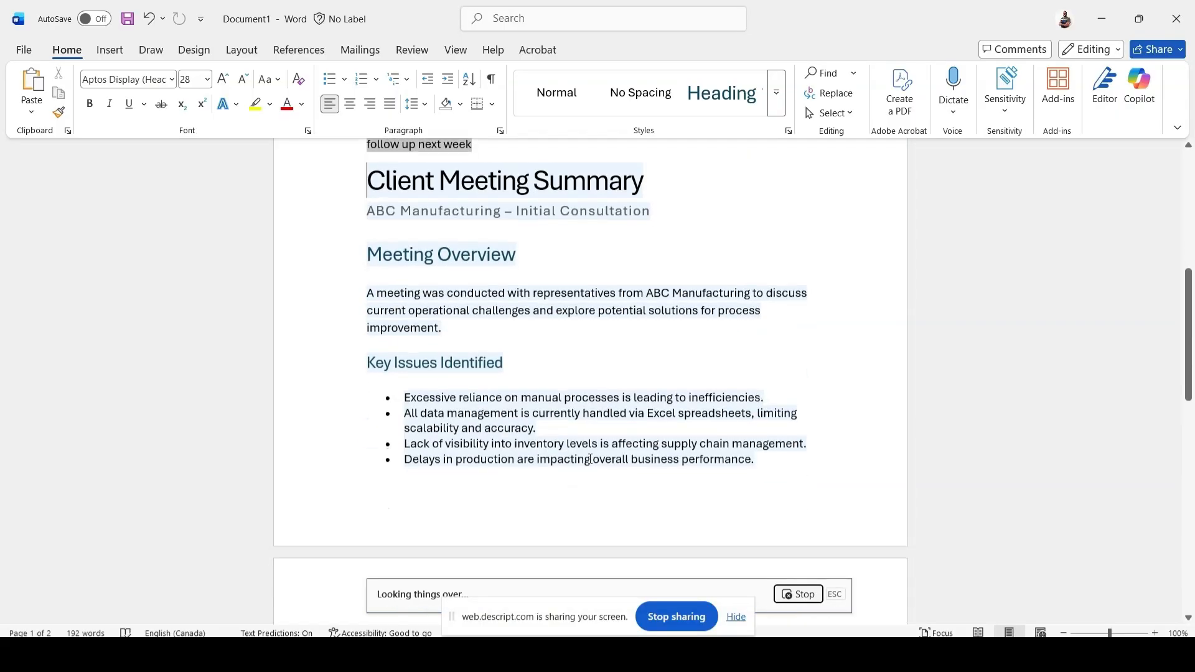
pyautogui.moveTo(536, 618); pyautogui.dragTo(87, 170)
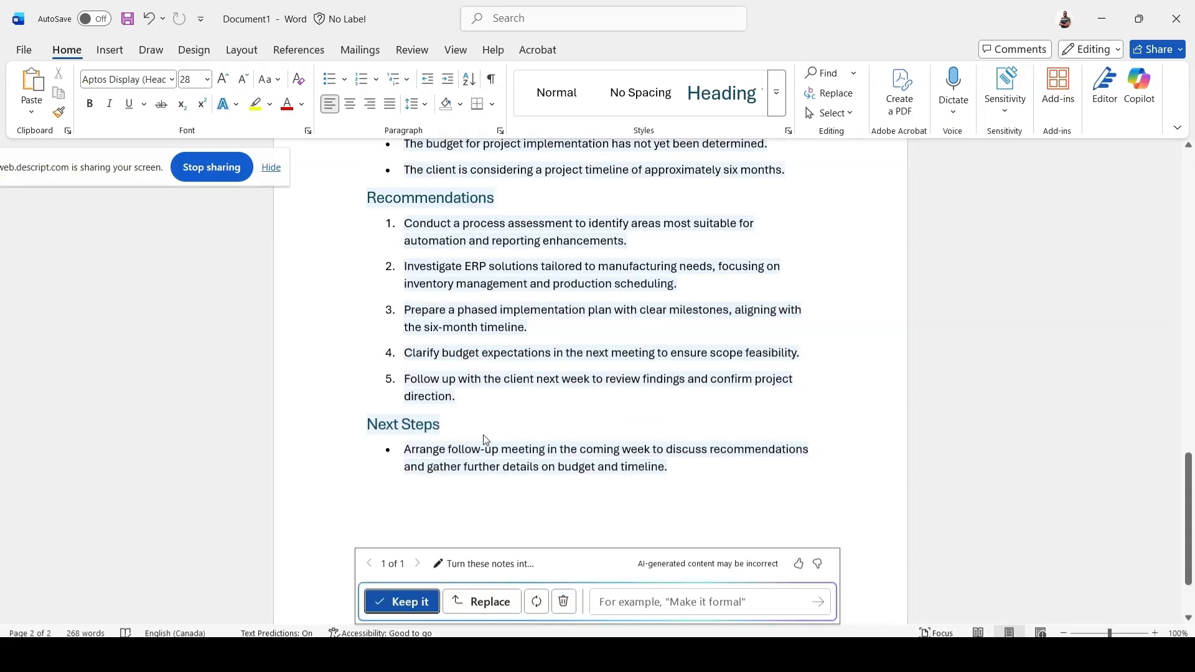
pyautogui.scroll(15, 486, 439)
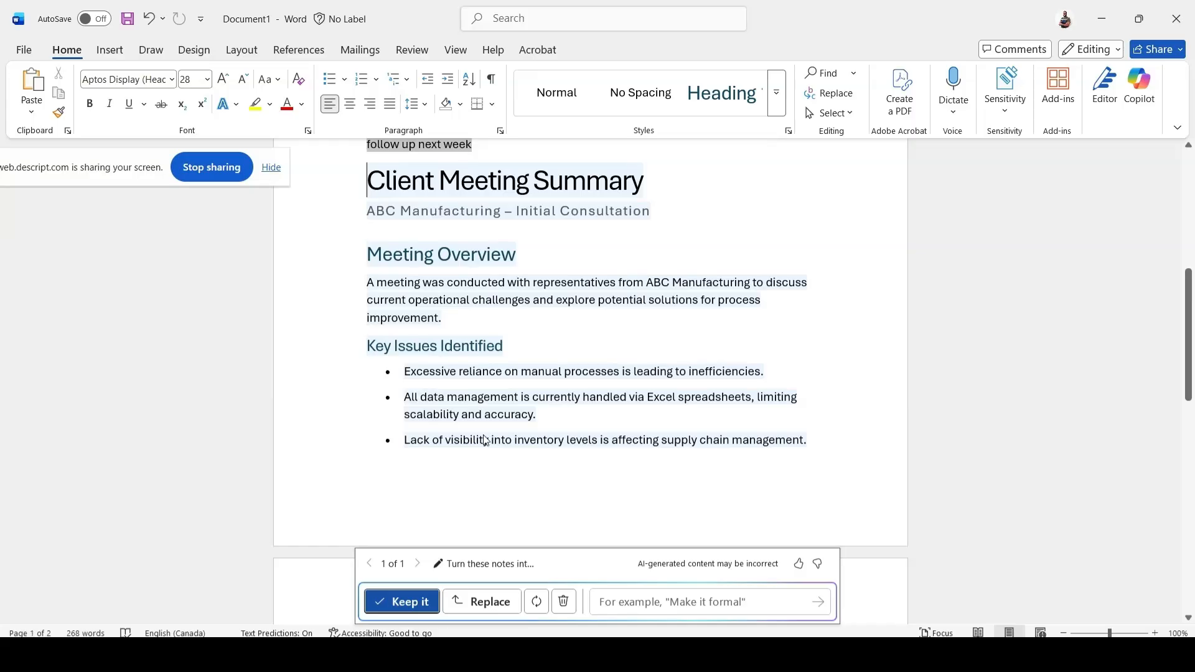
pyautogui.scroll(-10, 486, 440)
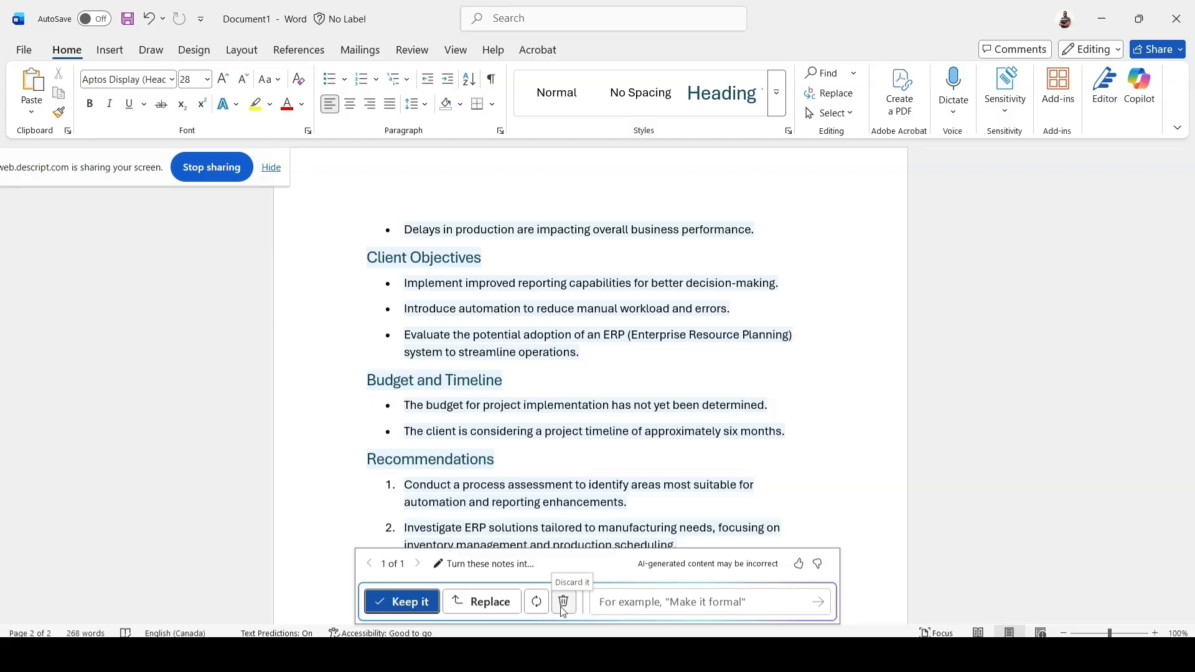
pyautogui.scroll(5, 573, 386)
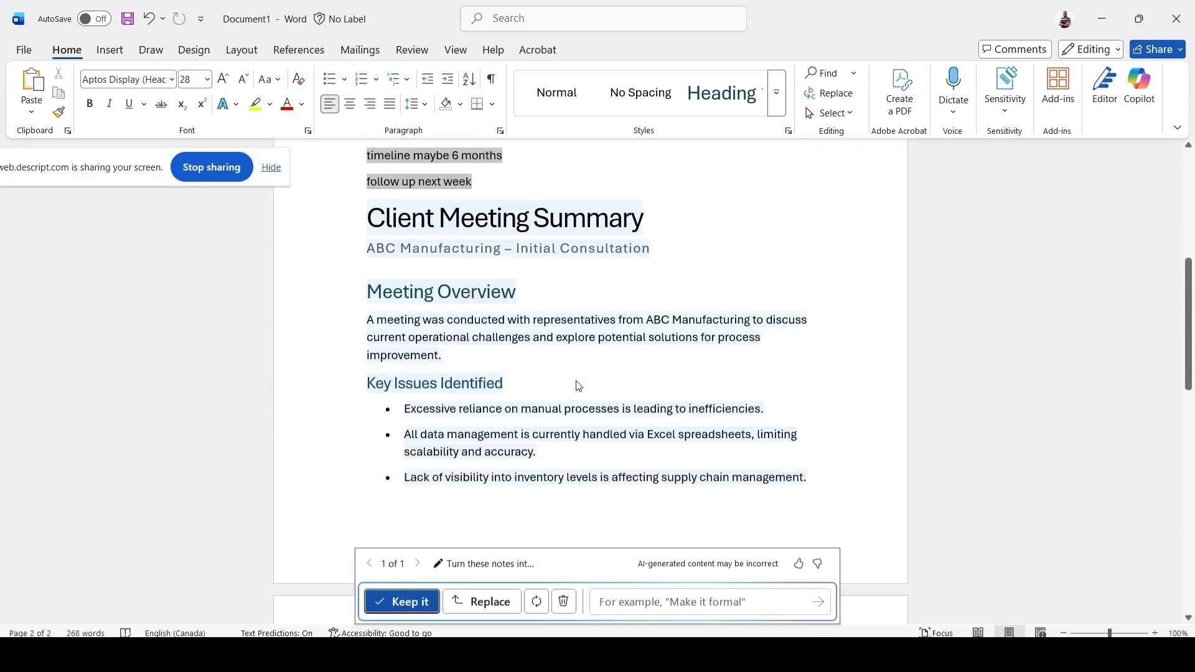
pyautogui.scroll(-10, 578, 386)
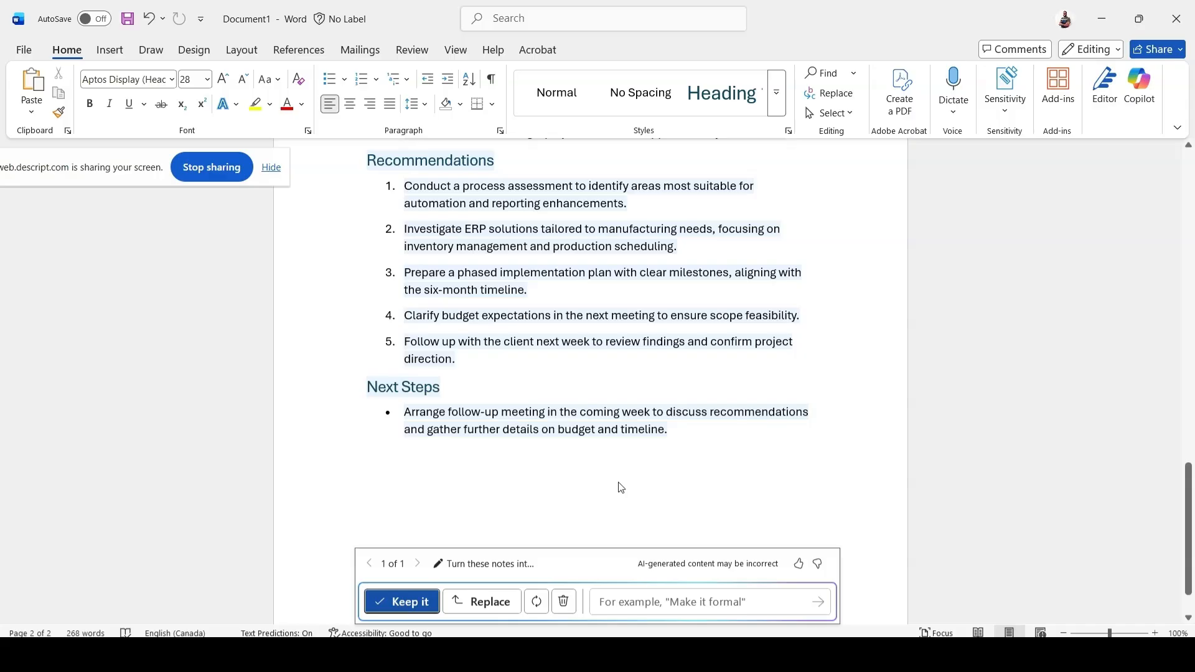
pyautogui.scroll(3, 621, 487)
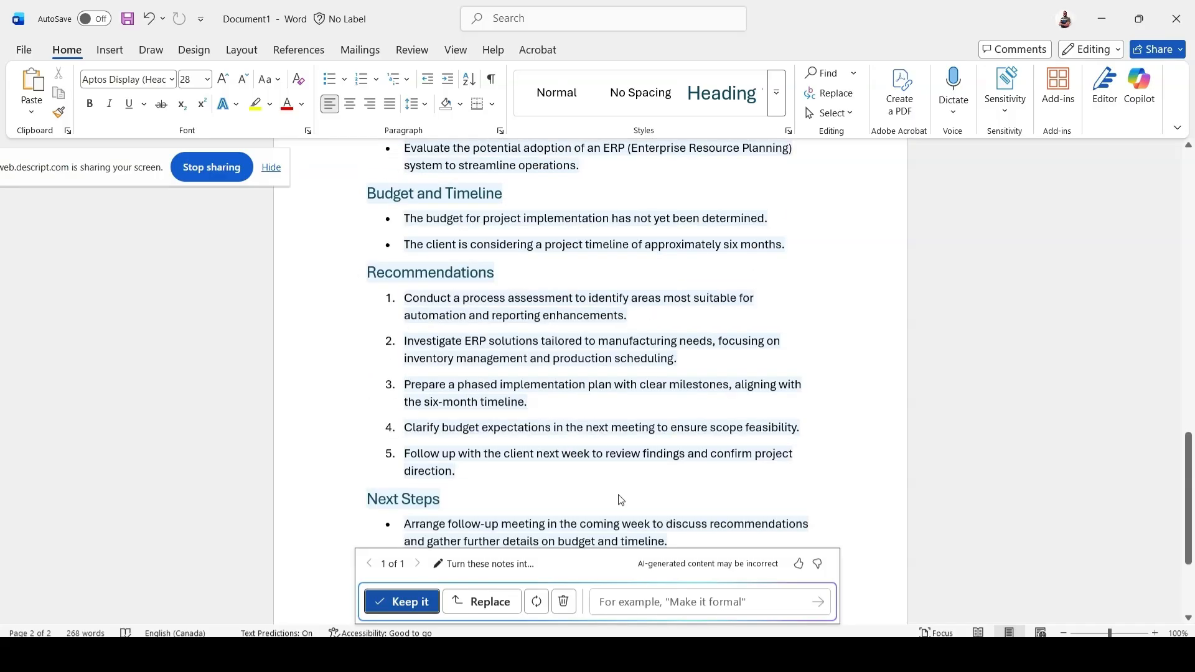
# Regenerate the summary draft with the instruction "Make it more formal" and keep the new version.
pyautogui.click(654, 601)
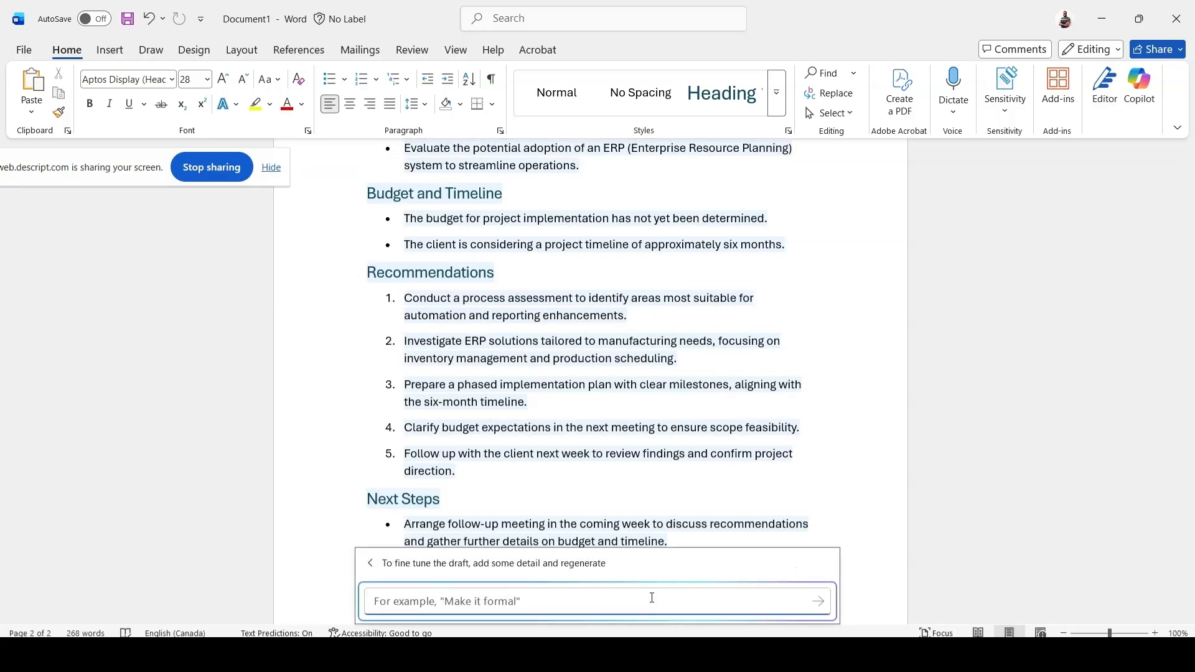
pyautogui.write('Make it more d')
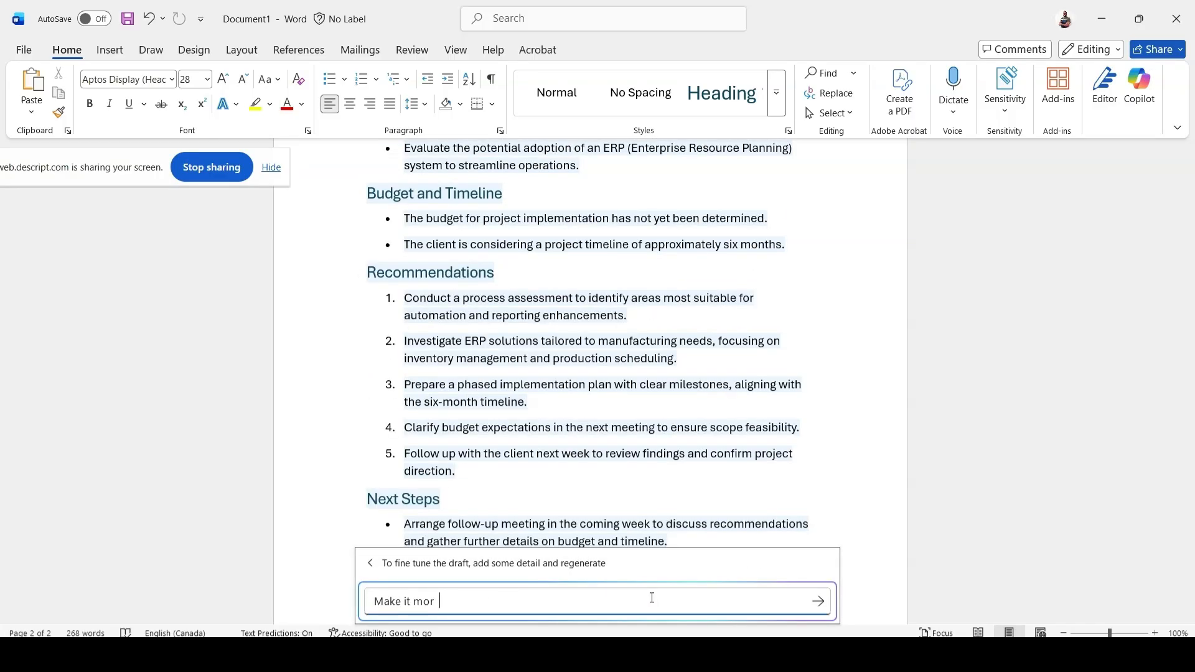
pyautogui.press('BackSpace')
pyautogui.press('BackSpace')
pyautogui.write('formal')
pyautogui.click(817, 602)
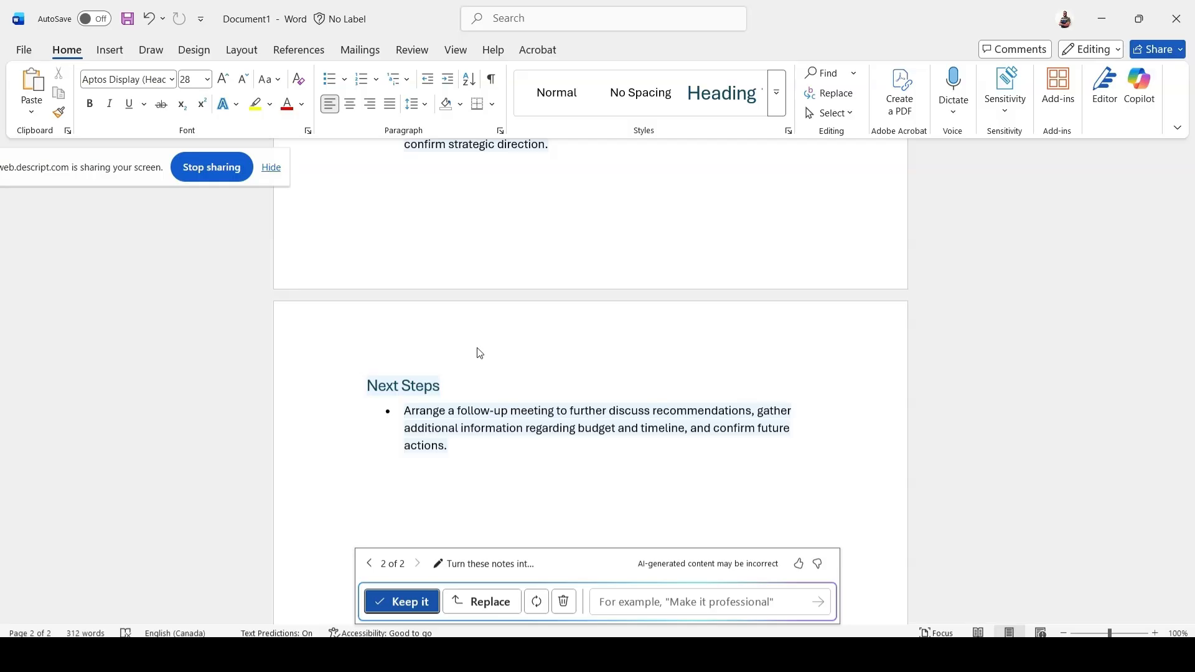
pyautogui.click(402, 602)
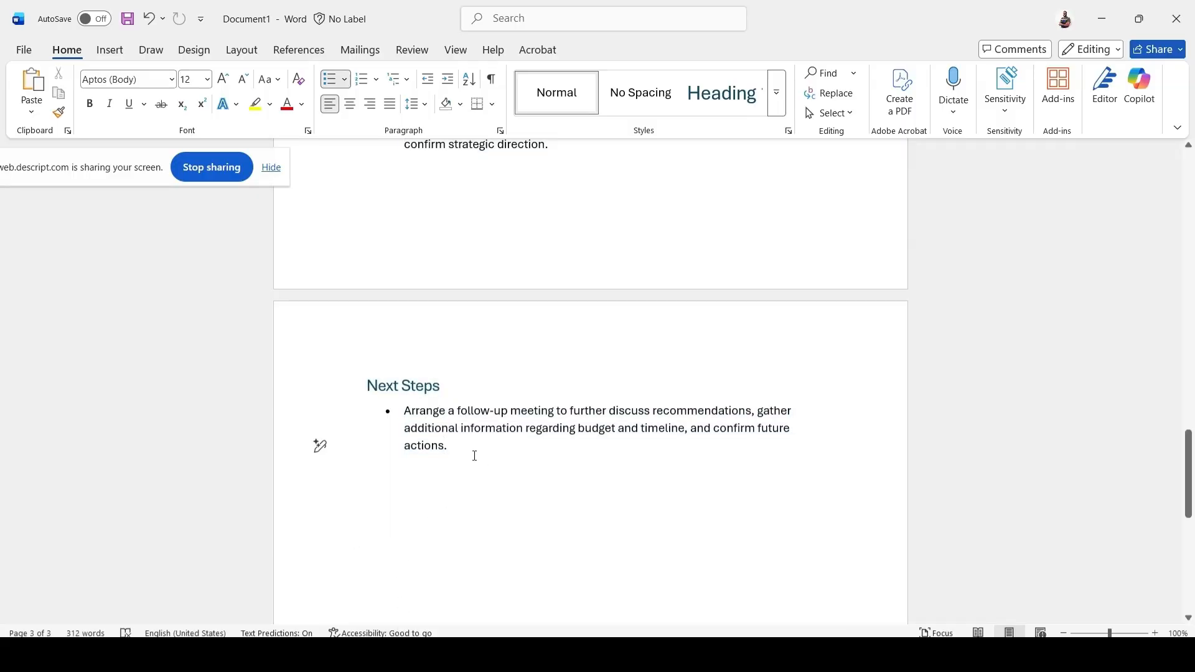
# Have Copilot visualize the whole Client Meeting Summary, from its title through Next Steps, as a table.
pyautogui.moveTo(474, 456); pyautogui.dragTo(365, 323)
pyautogui.scroll(10, 400, 315)
pyautogui.scroll(10, 392, 314)
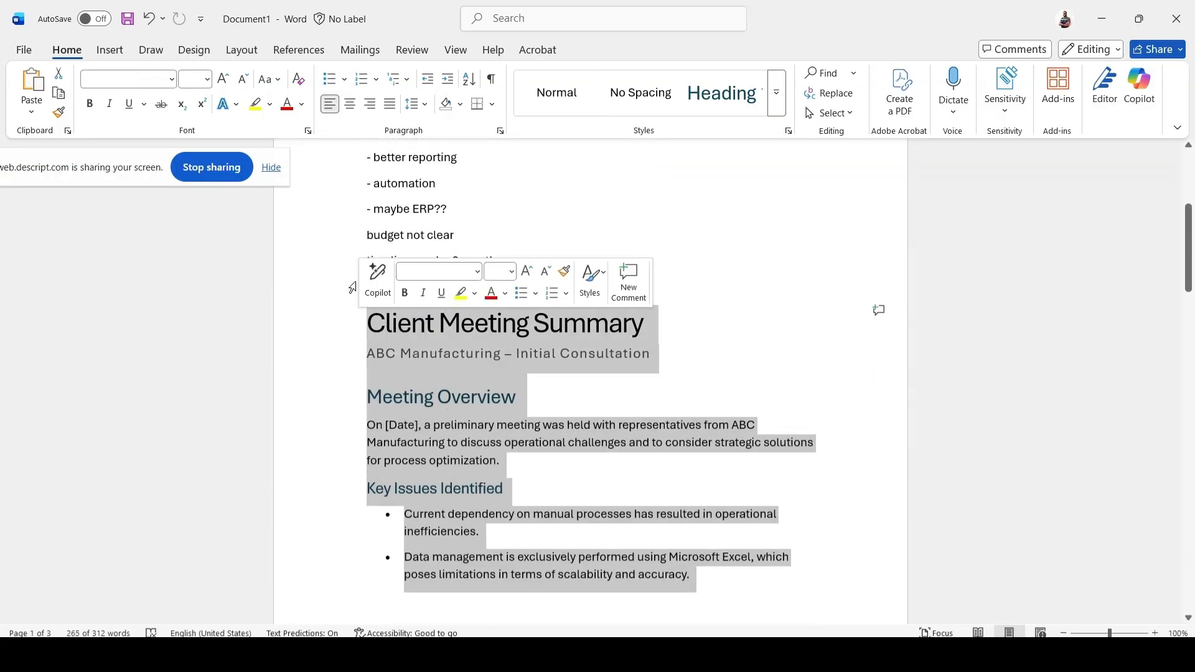
pyautogui.click(376, 277)
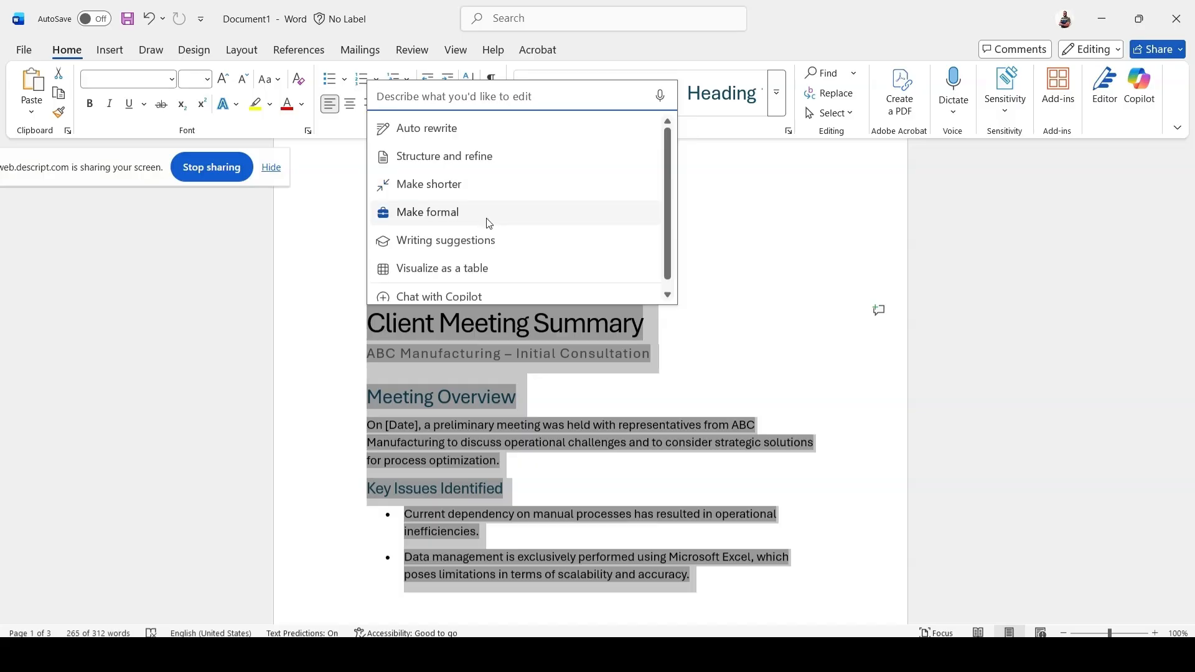
pyautogui.click(478, 269)
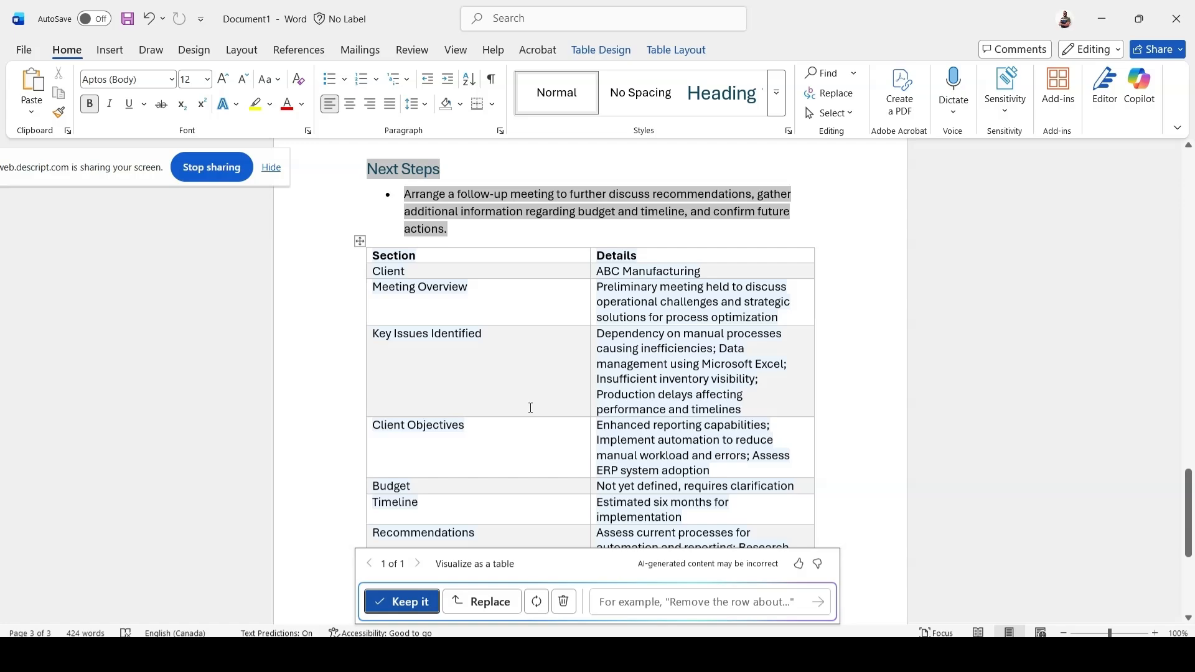
# Review the generated Section and Details table against the summary text and keep it in the document.
pyautogui.scroll(-1, 530, 408)
pyautogui.scroll(7, 530, 408)
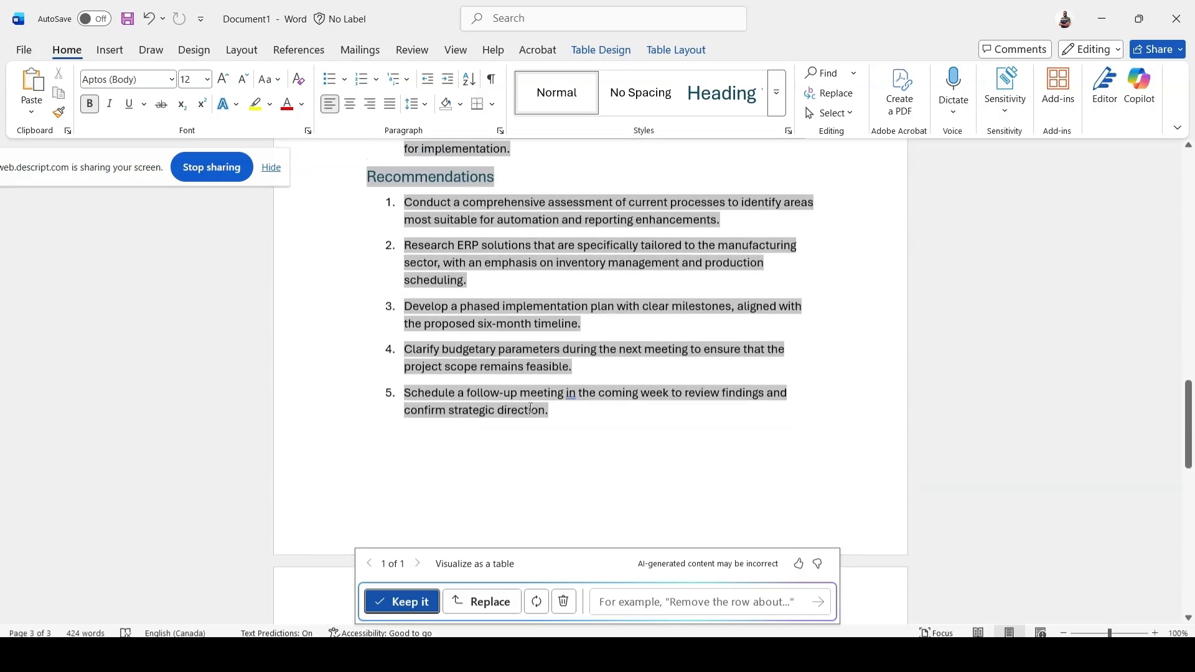
pyautogui.scroll(-6, 530, 408)
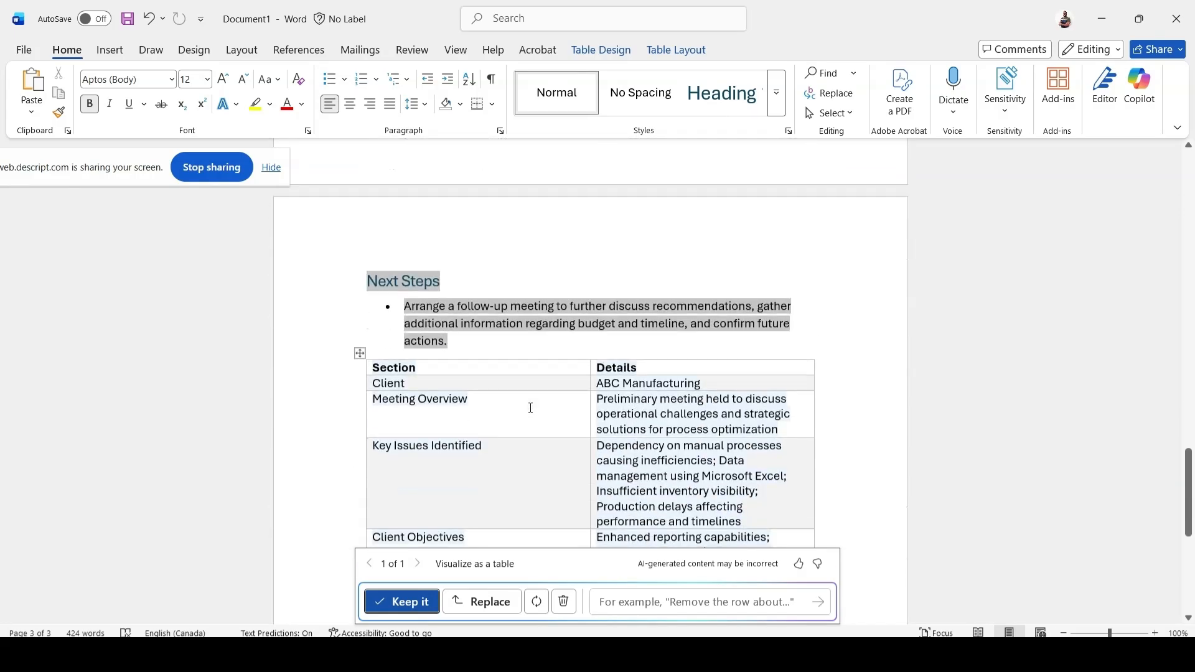
pyautogui.scroll(-5, 530, 408)
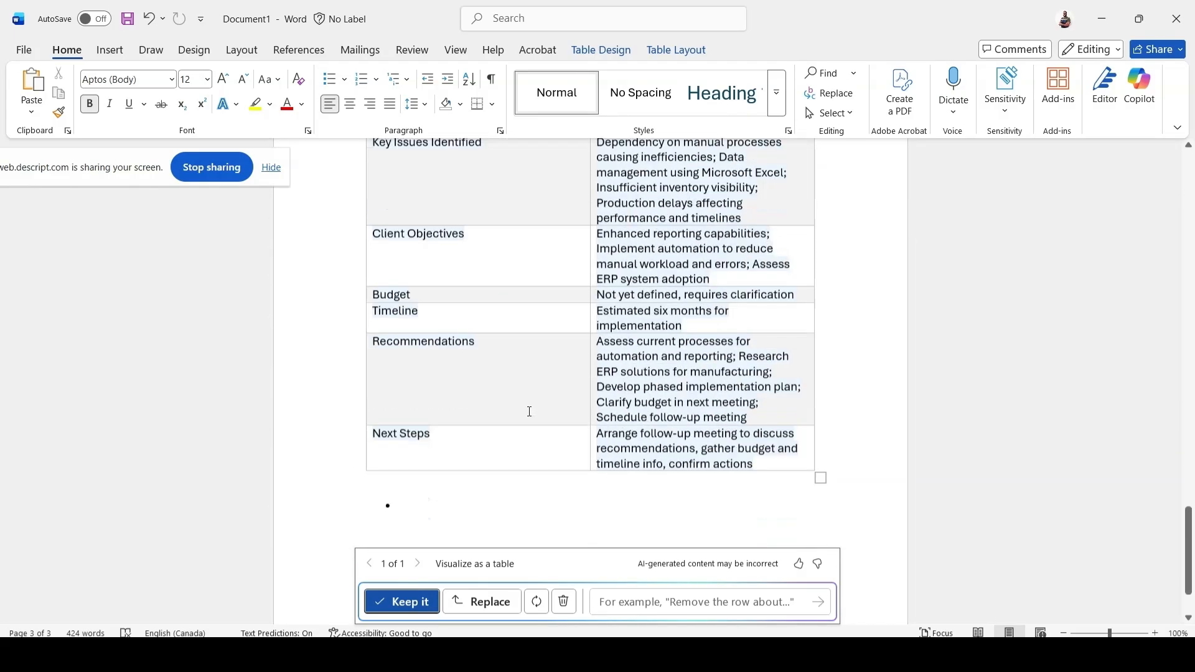
pyautogui.scroll(-1, 529, 411)
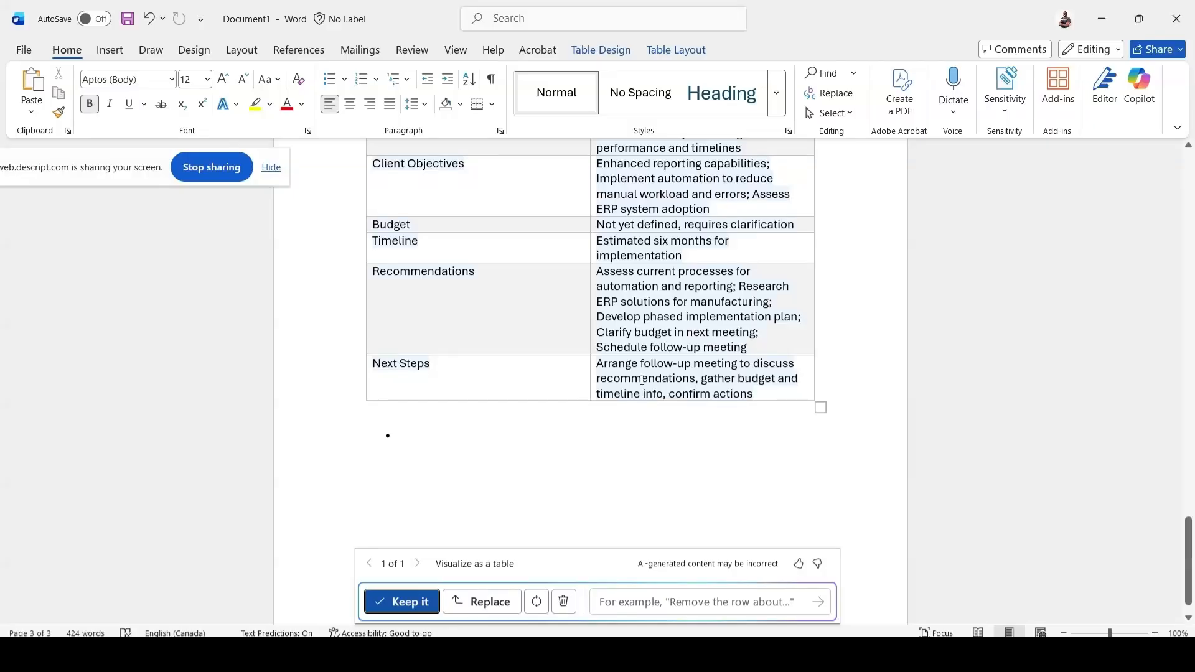
pyautogui.scroll(4, 642, 380)
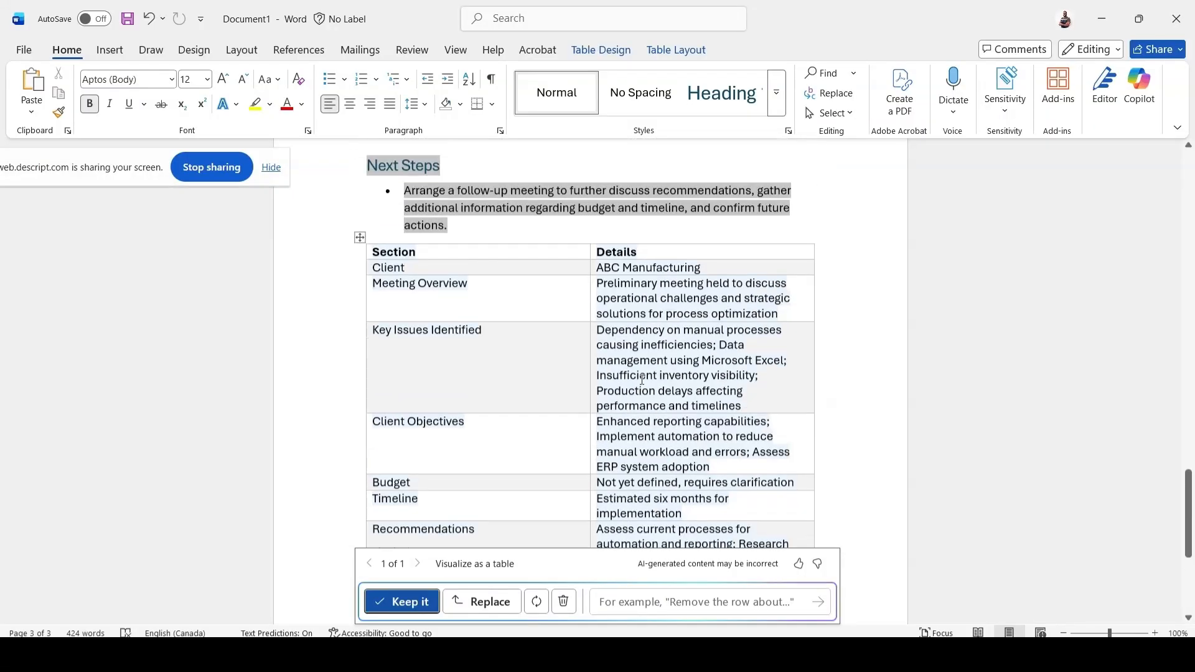
pyautogui.scroll(-2, 629, 385)
pyautogui.click(402, 601)
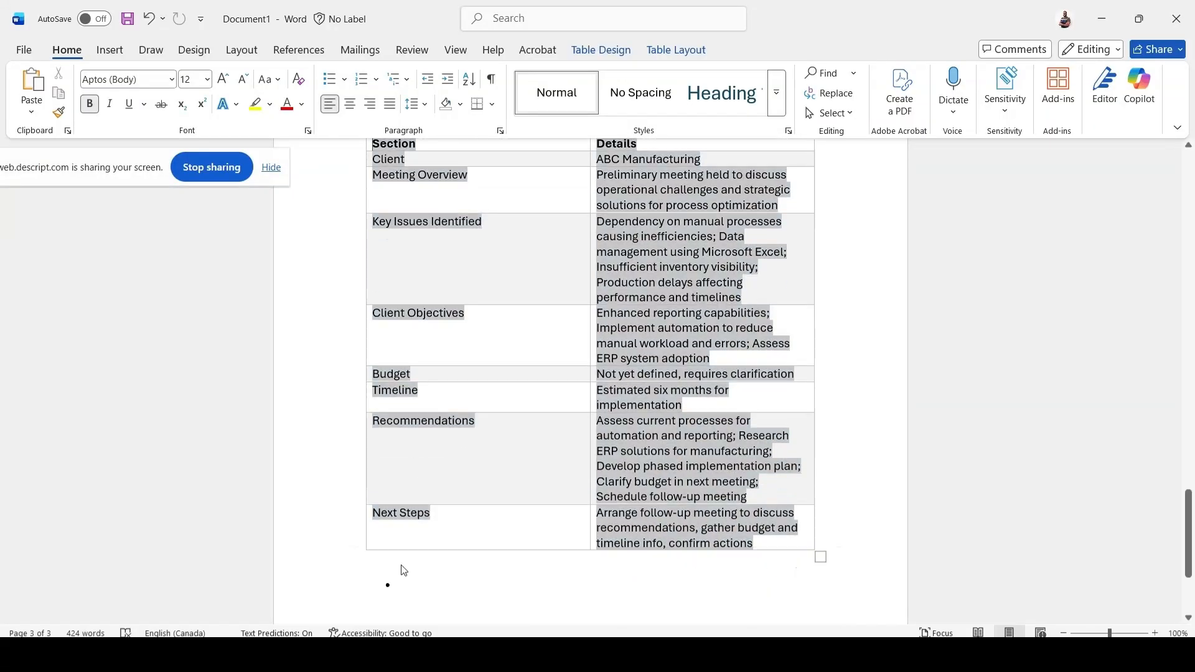
pyautogui.click(489, 472)
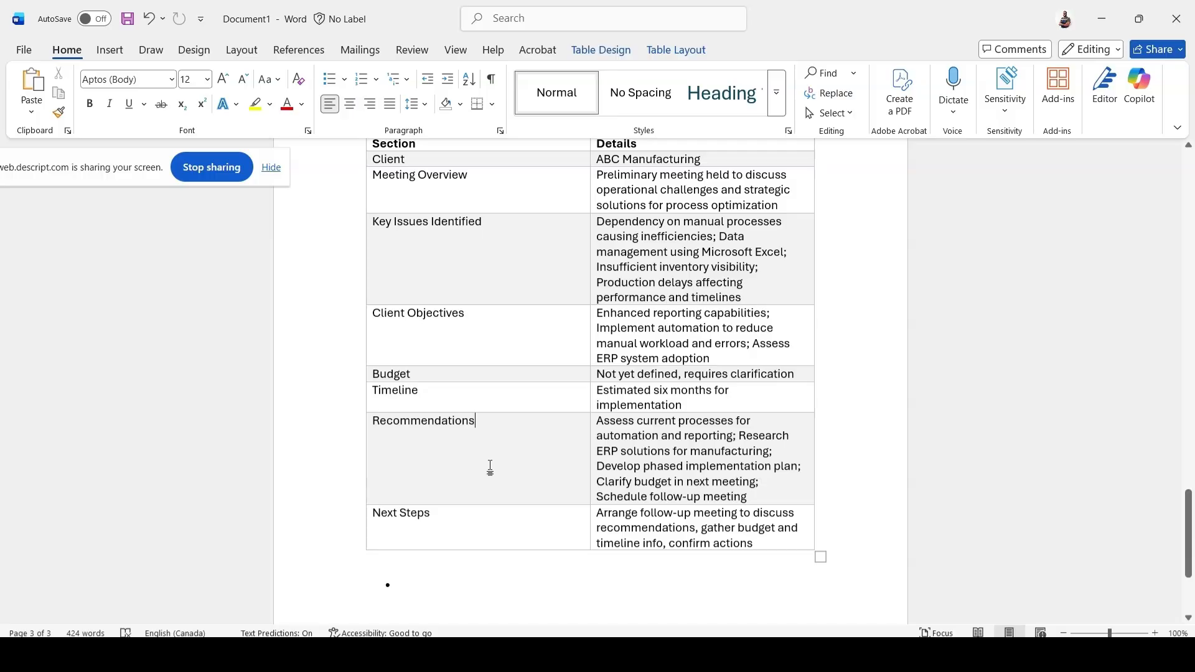
# Start a new chat in the Copilot pane, remove its document editing tool, and check the other available tools.
pyautogui.scroll(5, 490, 468)
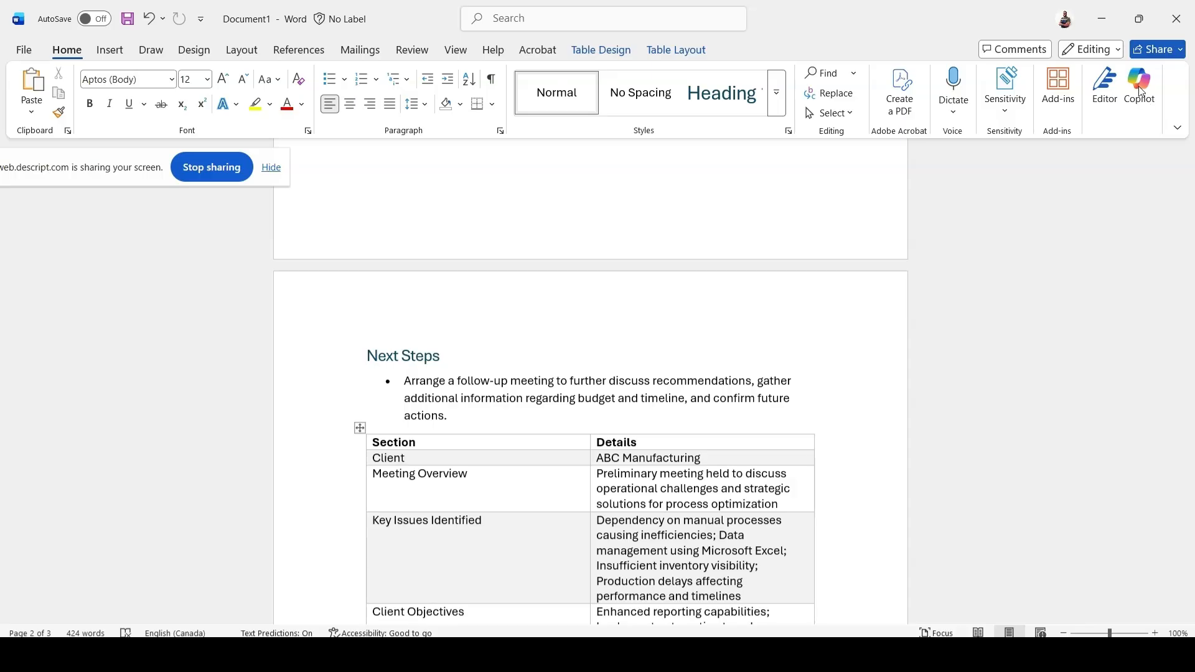
pyautogui.scroll(3, 1124, 252)
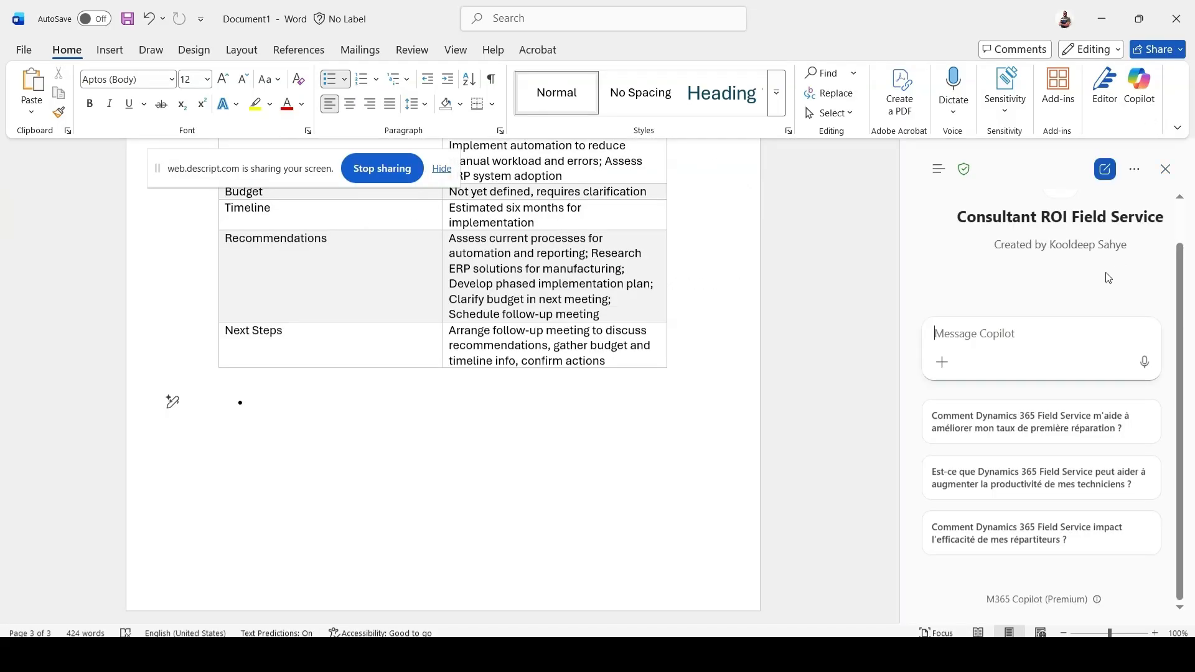
pyautogui.click(939, 169)
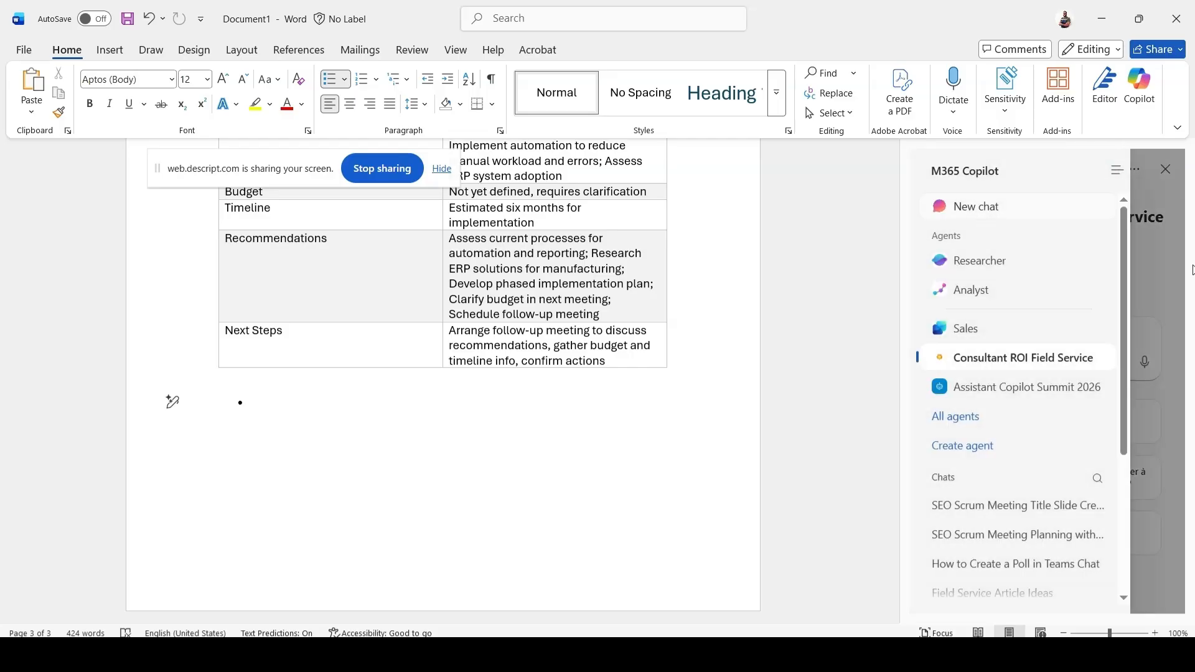
pyautogui.click(1152, 254)
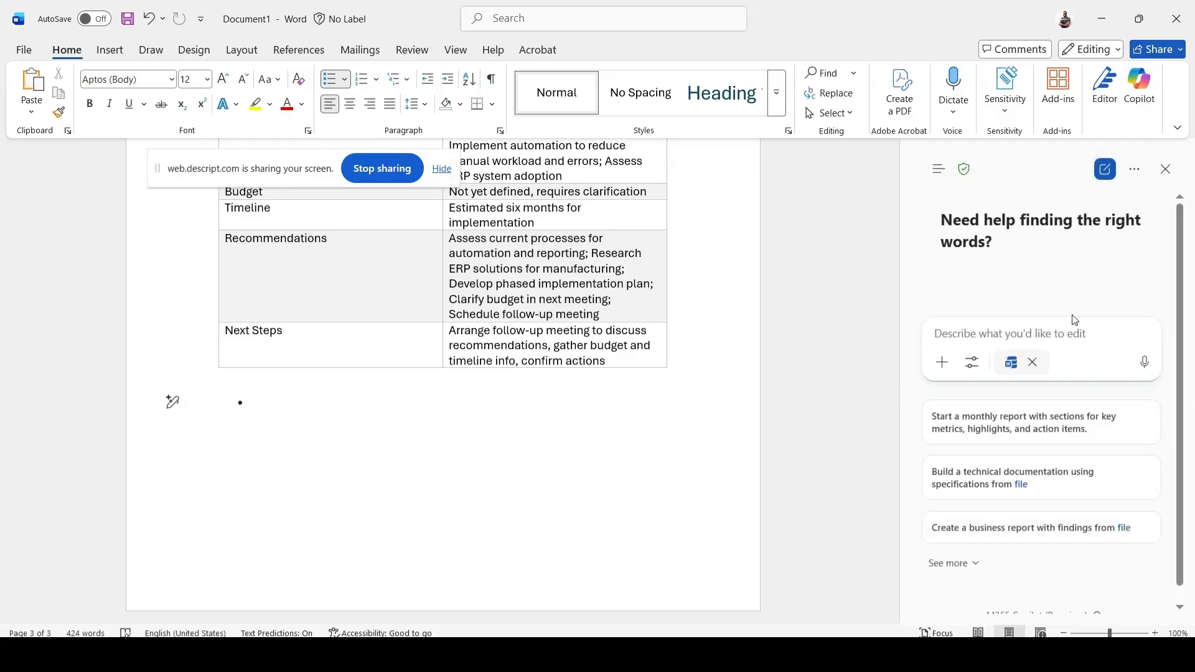
pyautogui.click(1032, 362)
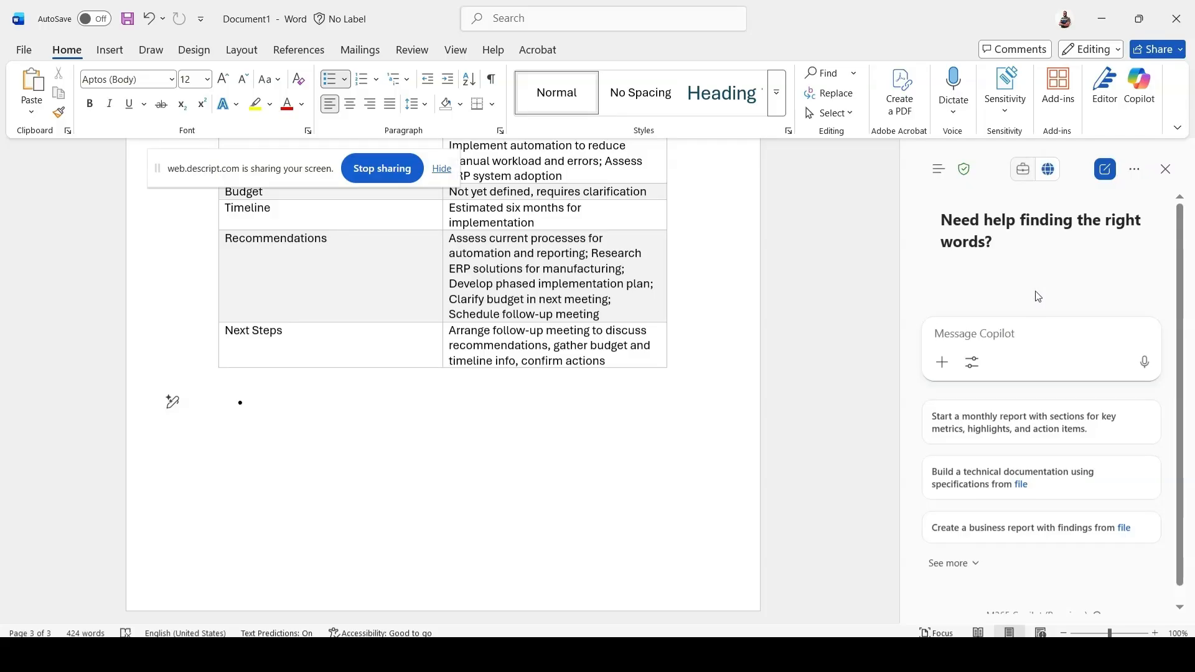
pyautogui.click(972, 364)
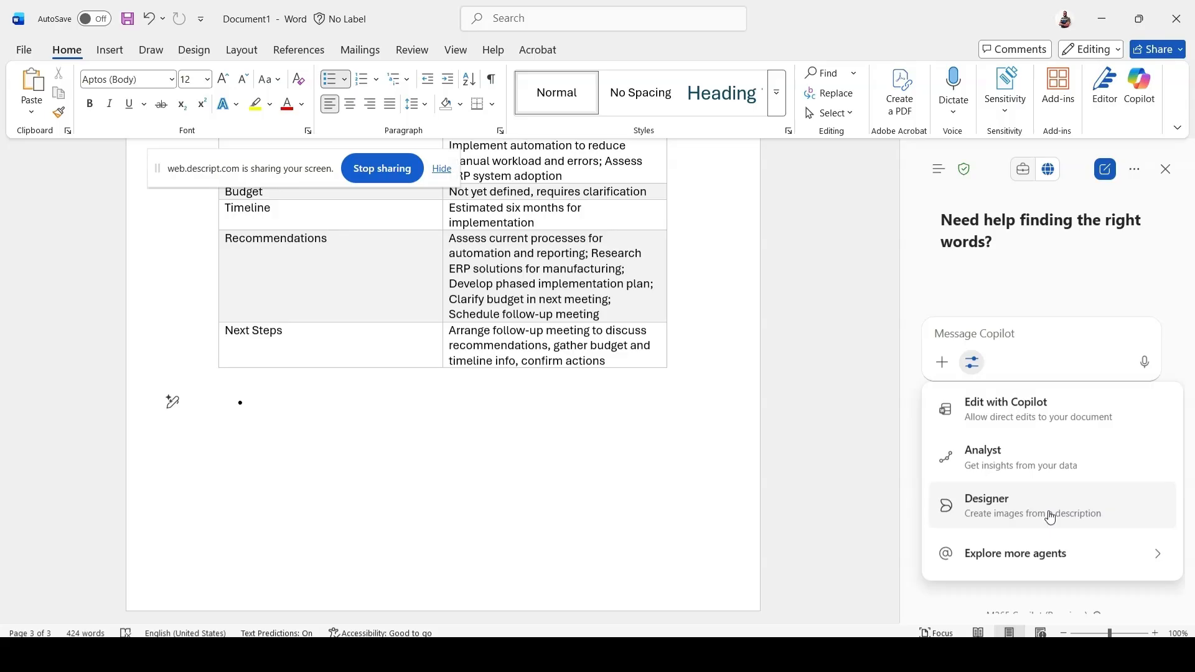
pyautogui.click(1008, 334)
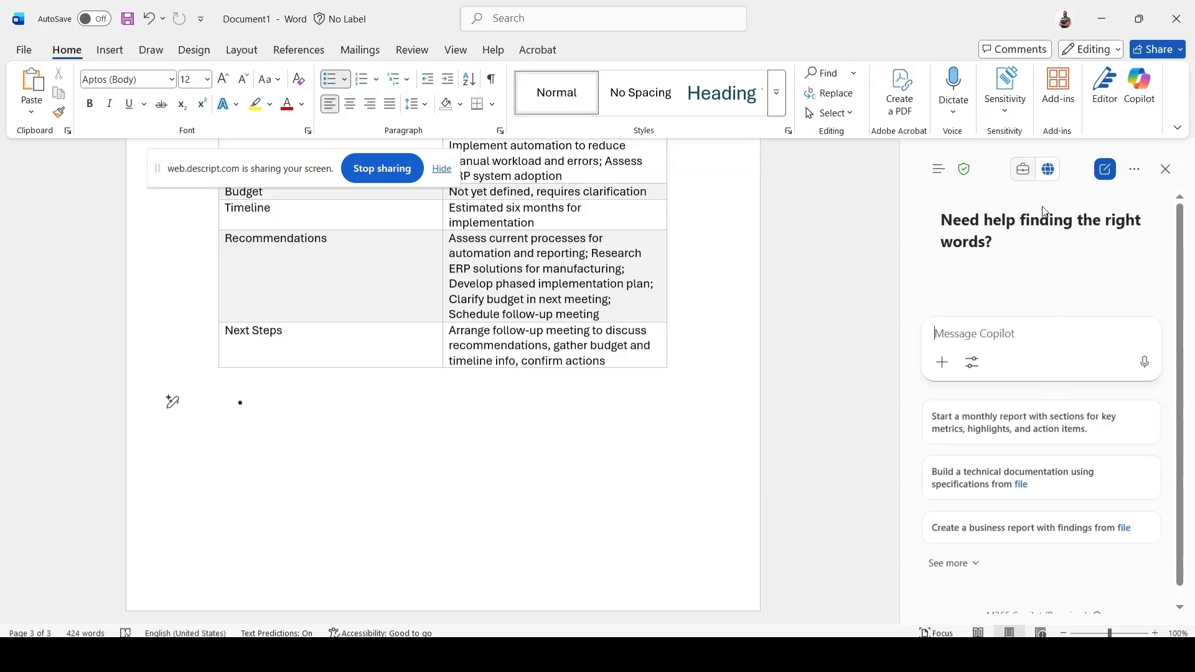
# Check which AI models and other chat options are available for the Copilot conversation.
pyautogui.click(1135, 171)
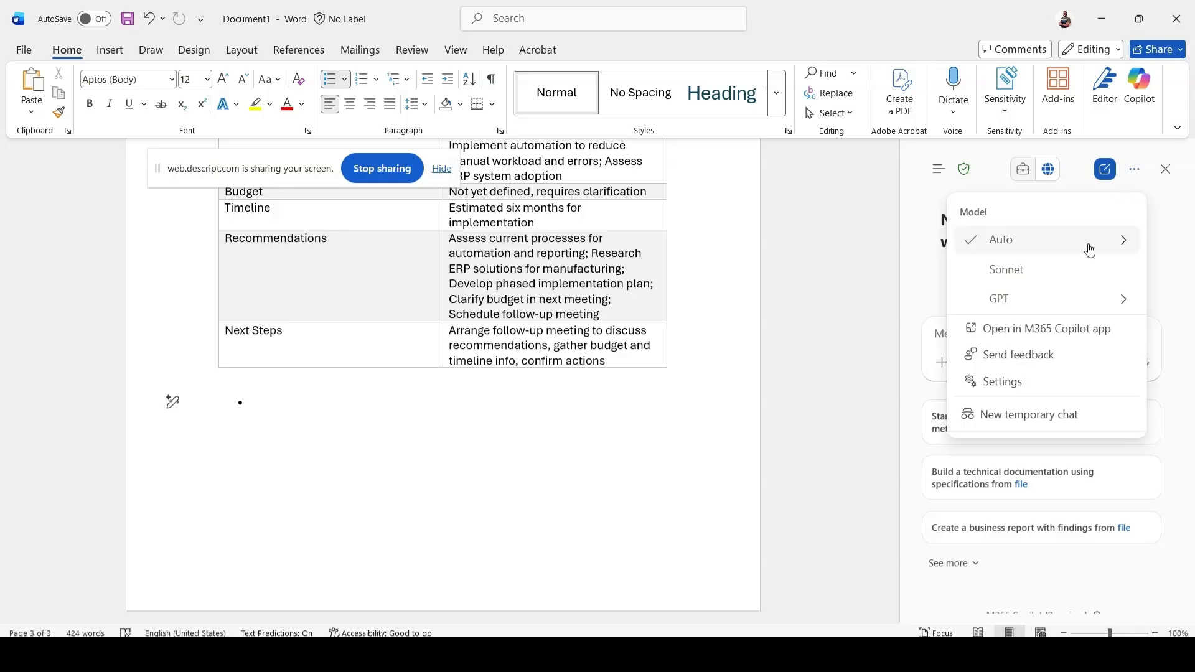
pyautogui.click(1049, 240)
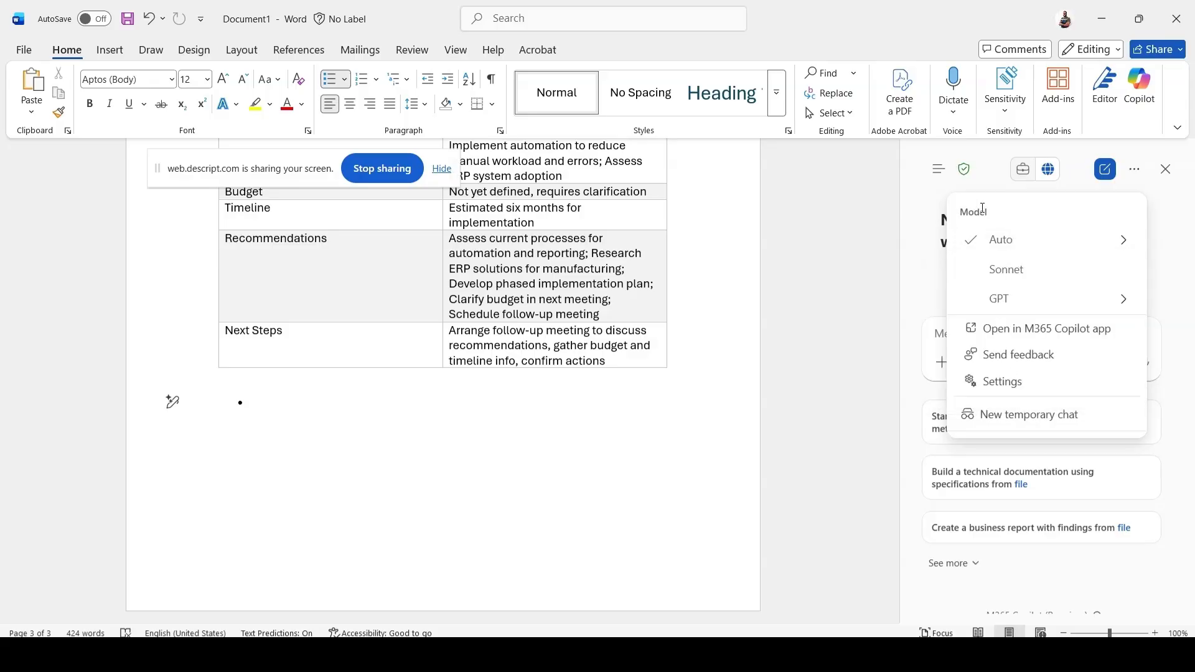
pyautogui.moveTo(1122, 305)
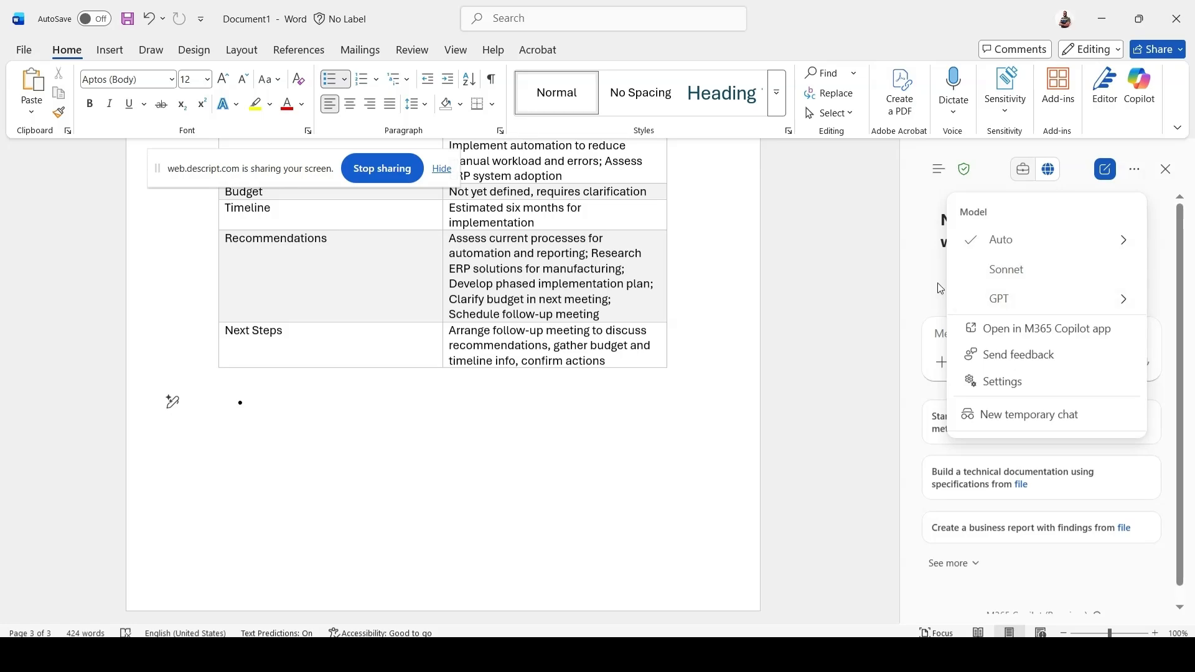
pyautogui.click(940, 288)
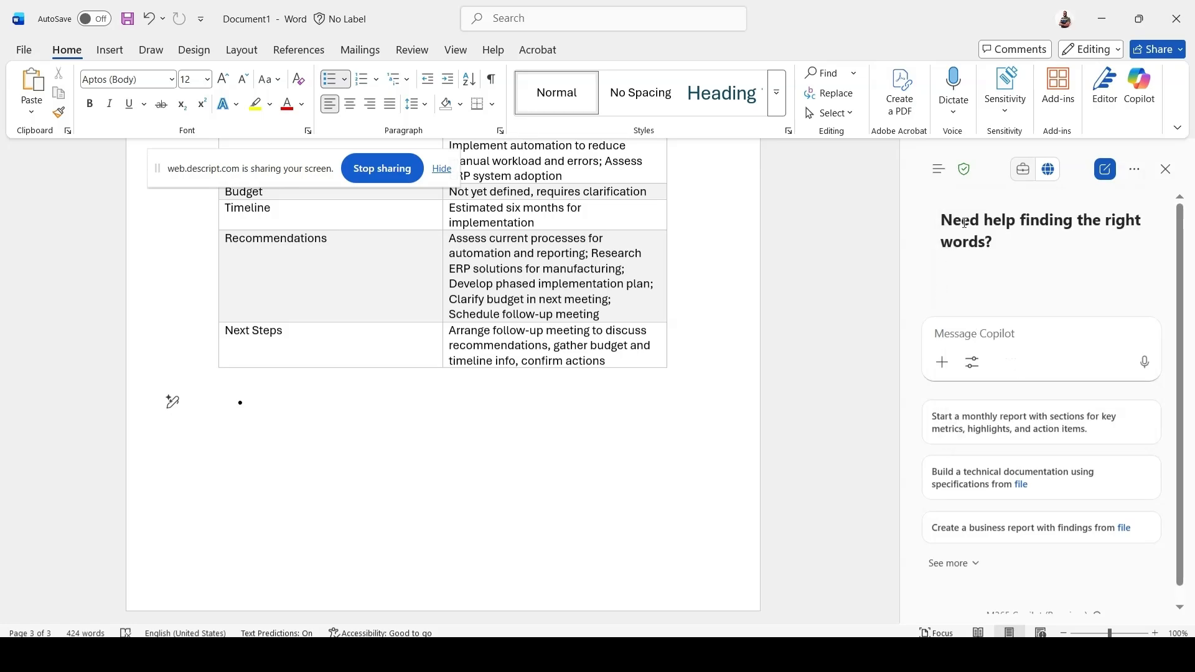
# Switch Copilot to work mode and start the suggested prompt "Create a business report with findings from file".
pyautogui.click(1046, 177)
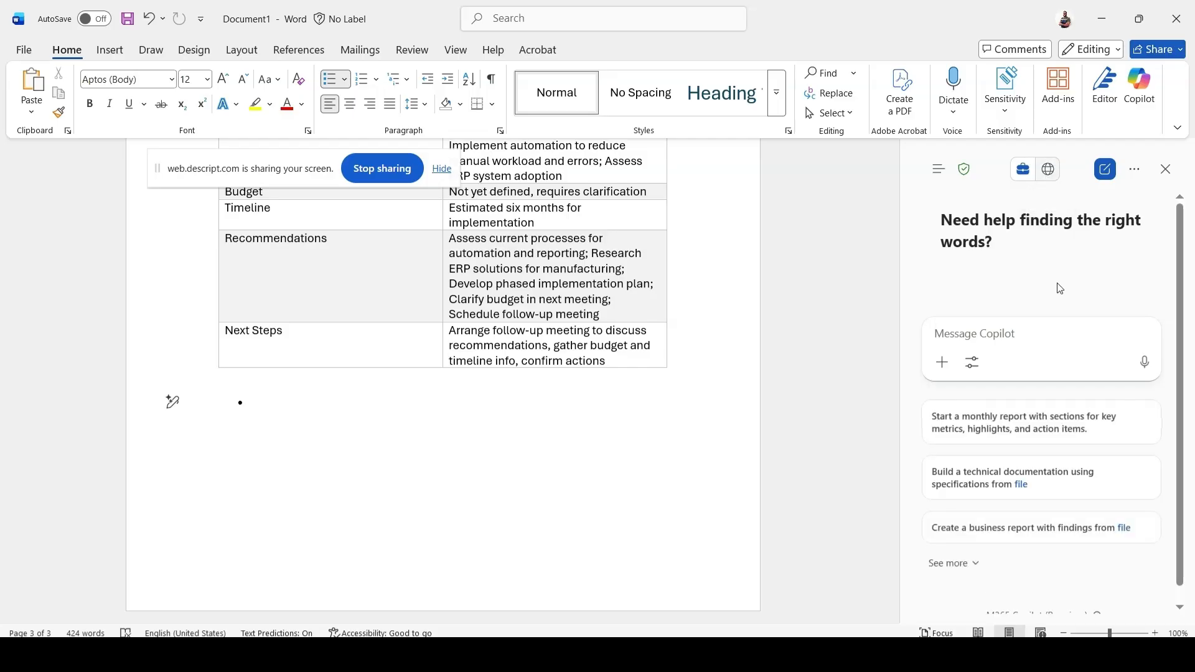
pyautogui.click(1023, 177)
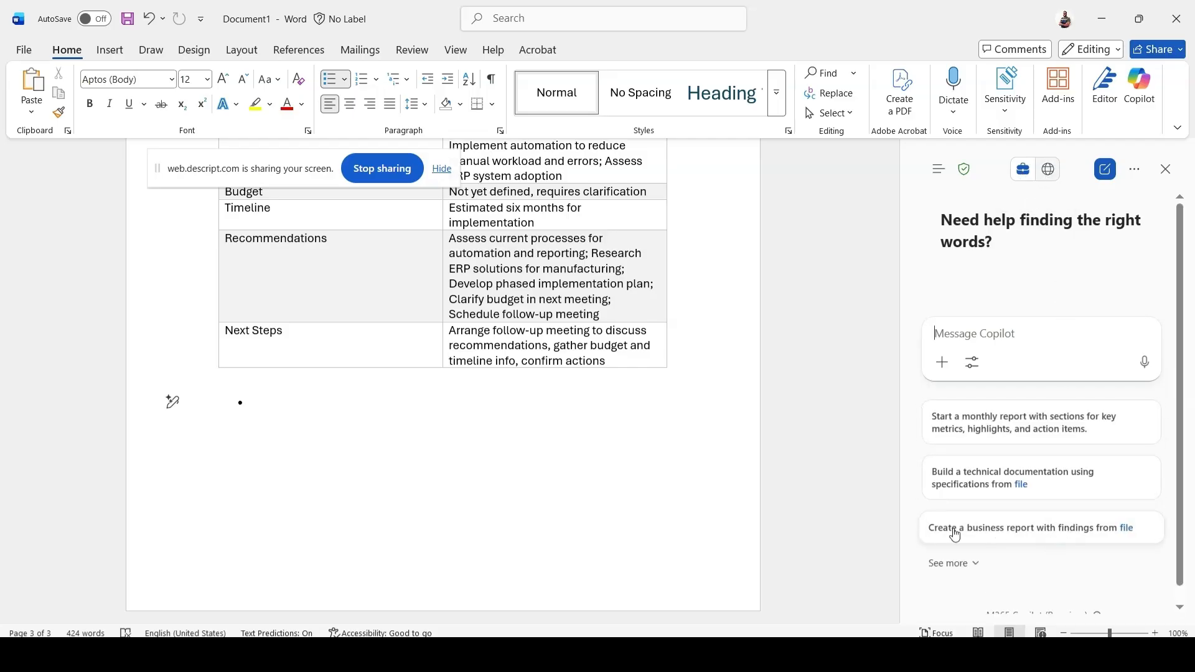
pyautogui.click(1057, 536)
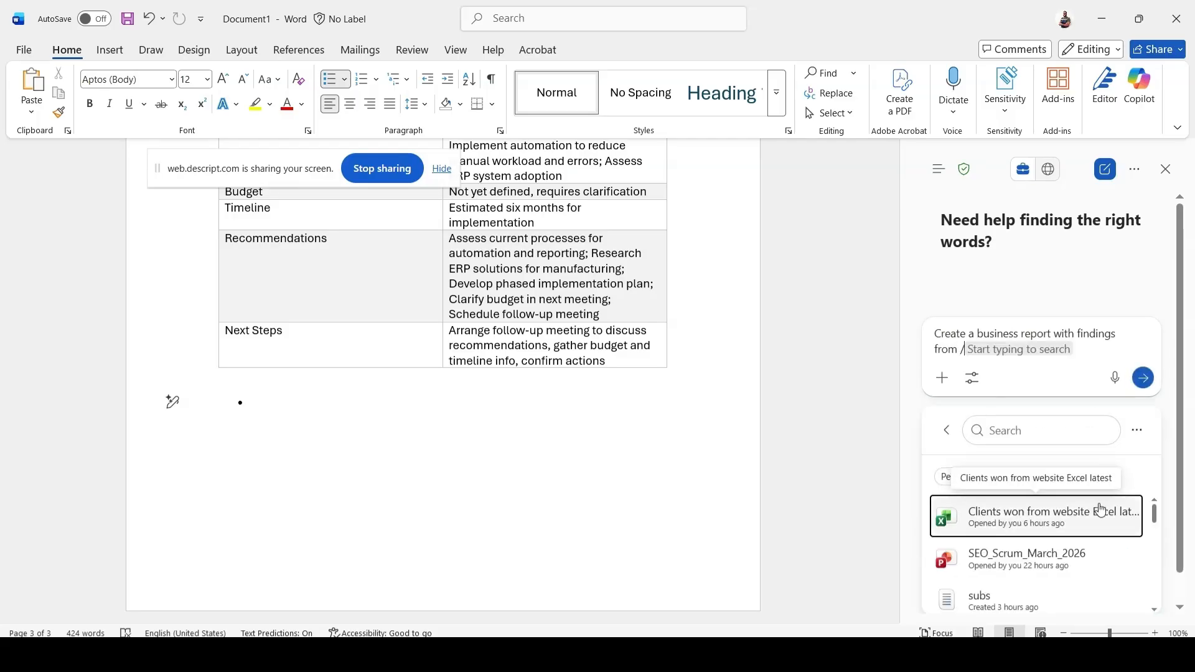
# Look through the recent work files offered as the source for the business report prompt.
pyautogui.scroll(-6, 1101, 507)
pyautogui.scroll(-8, 1103, 511)
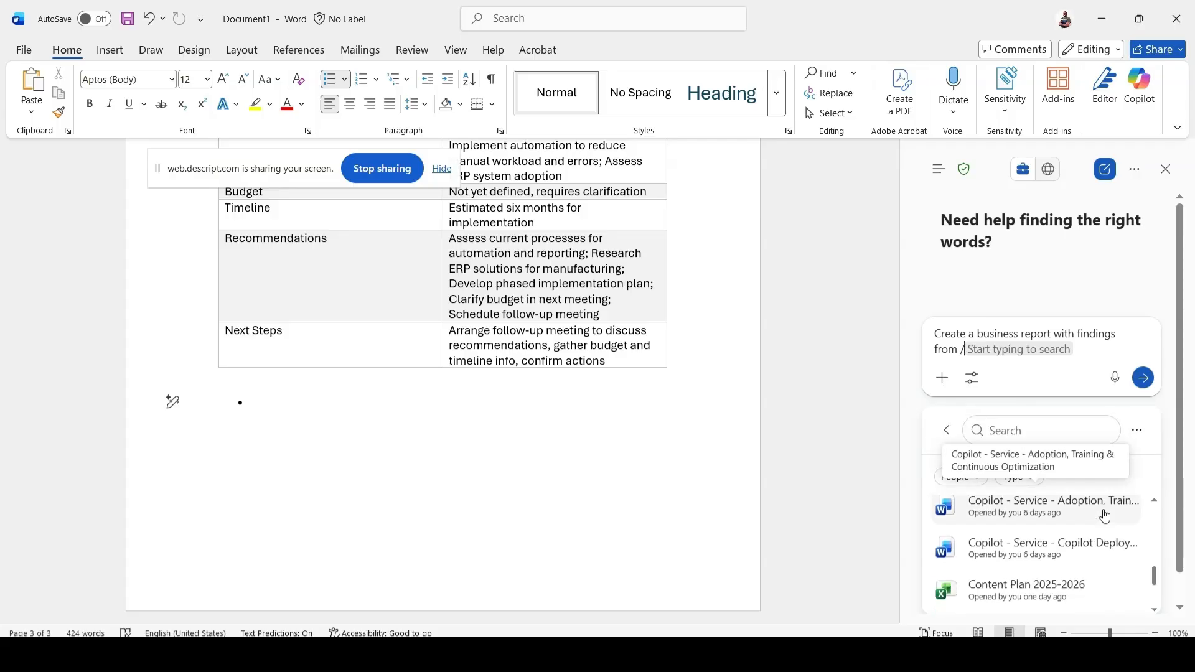
pyautogui.scroll(-1, 1105, 516)
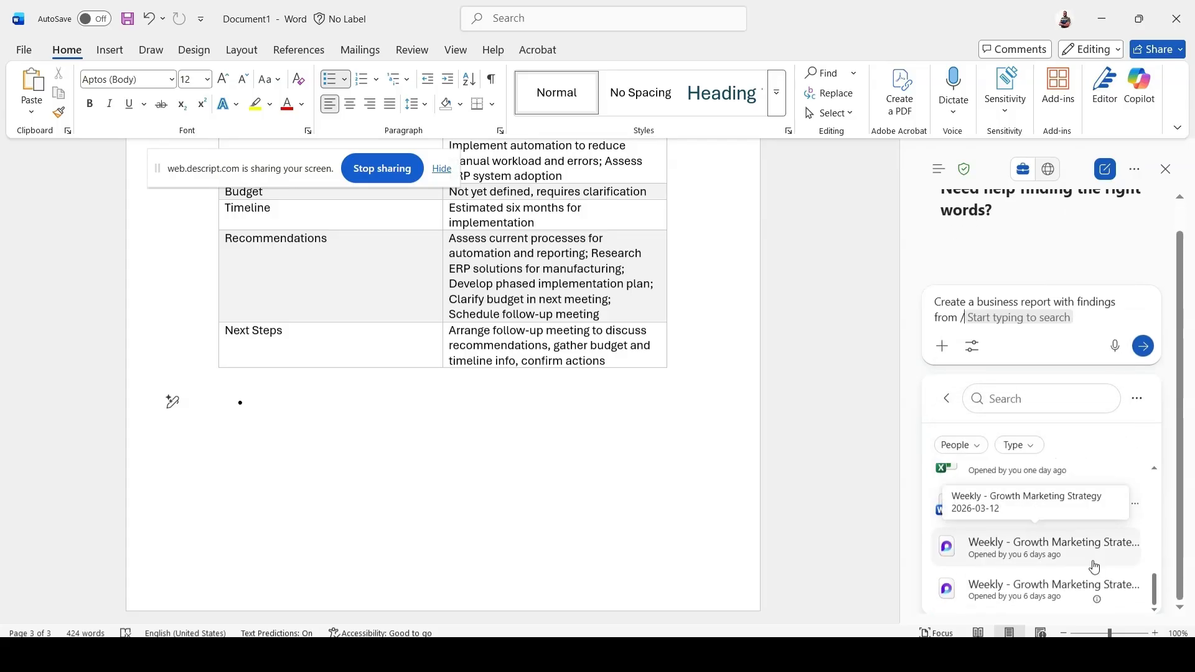
pyautogui.scroll(5, 1094, 588)
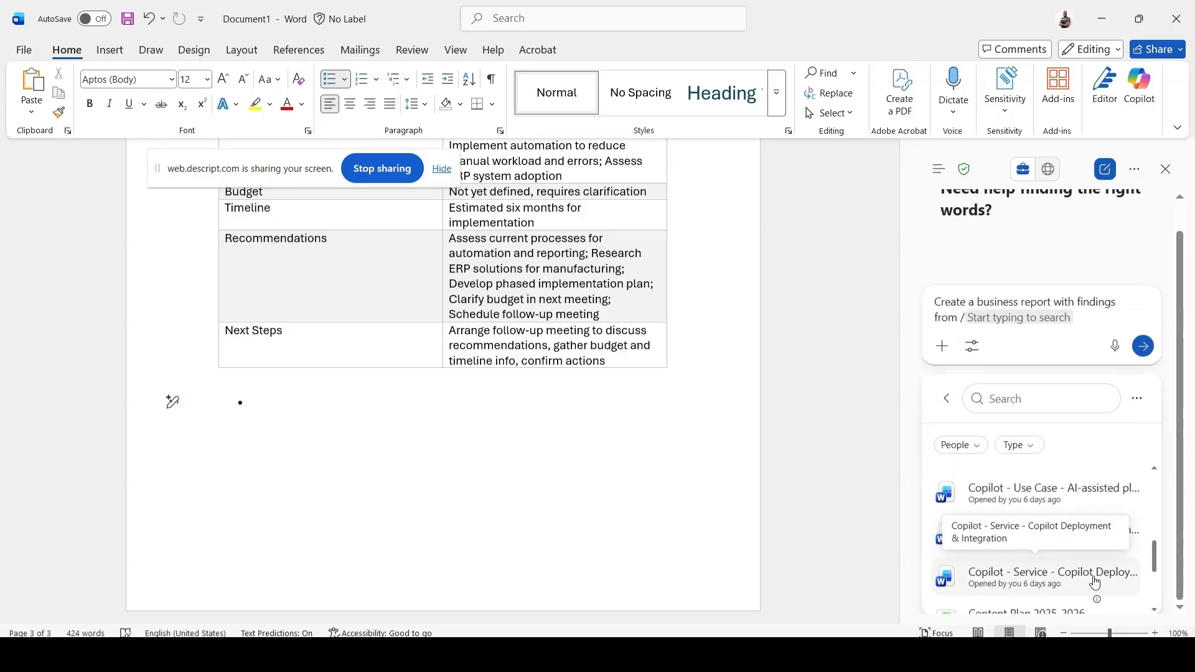
pyautogui.scroll(5, 1094, 582)
pyautogui.scroll(6, 1094, 573)
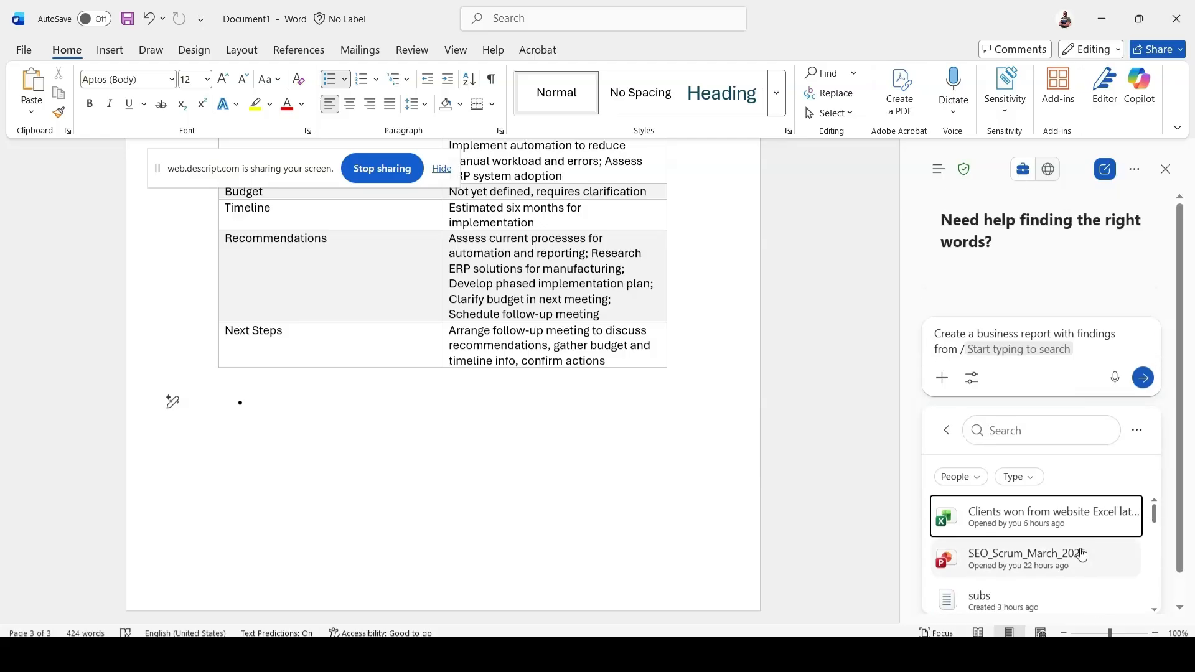
pyautogui.scroll(-8, 1082, 554)
pyautogui.scroll(2, 1081, 562)
pyautogui.scroll(4, 1082, 560)
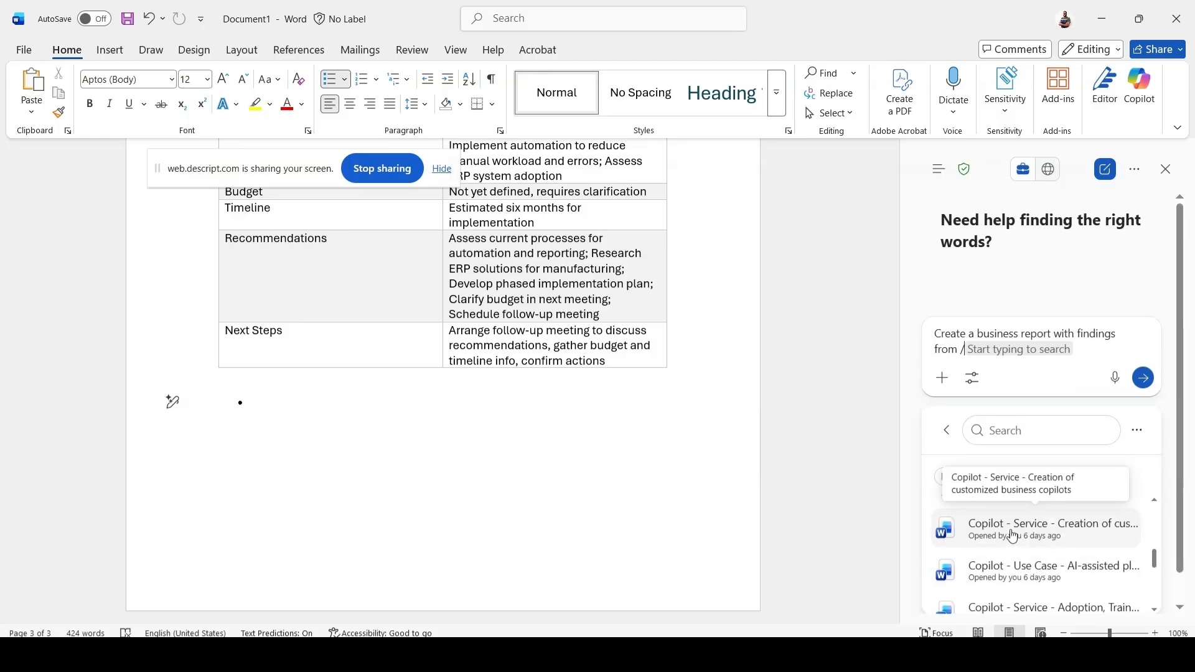
pyautogui.scroll(-5, 1033, 539)
pyautogui.scroll(-2, 1043, 542)
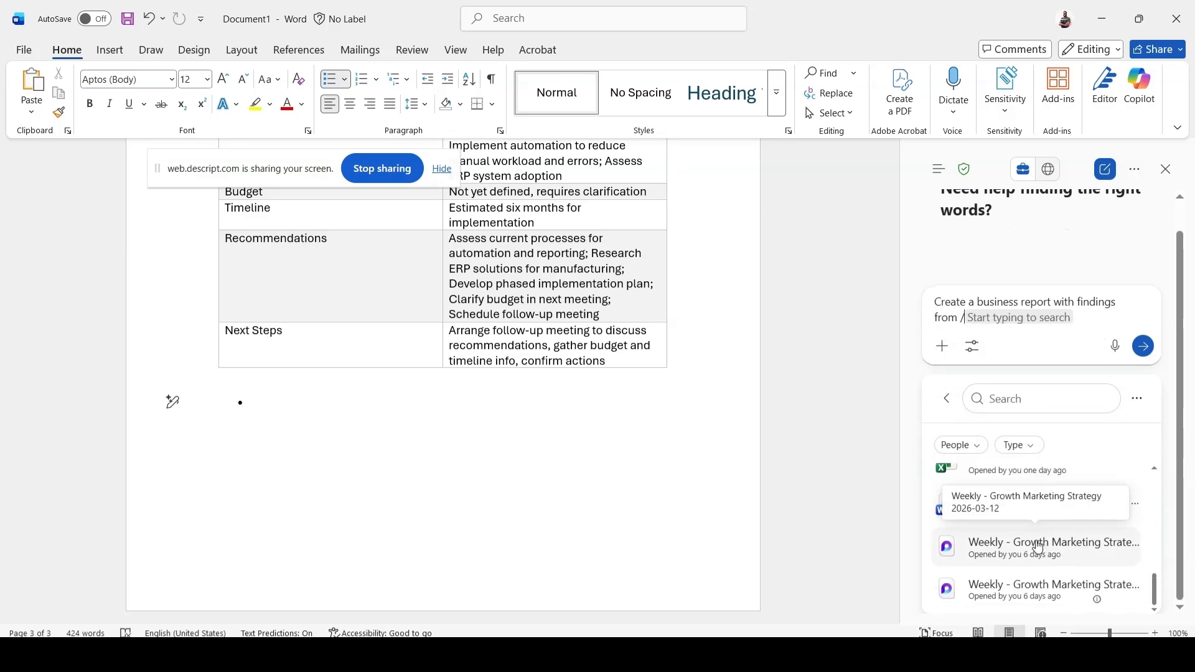
pyautogui.scroll(4, 1027, 535)
# Clear the business report prompt from the message box and switch Copilot to web mode.
pyautogui.moveTo(964, 320); pyautogui.dragTo(933, 300)
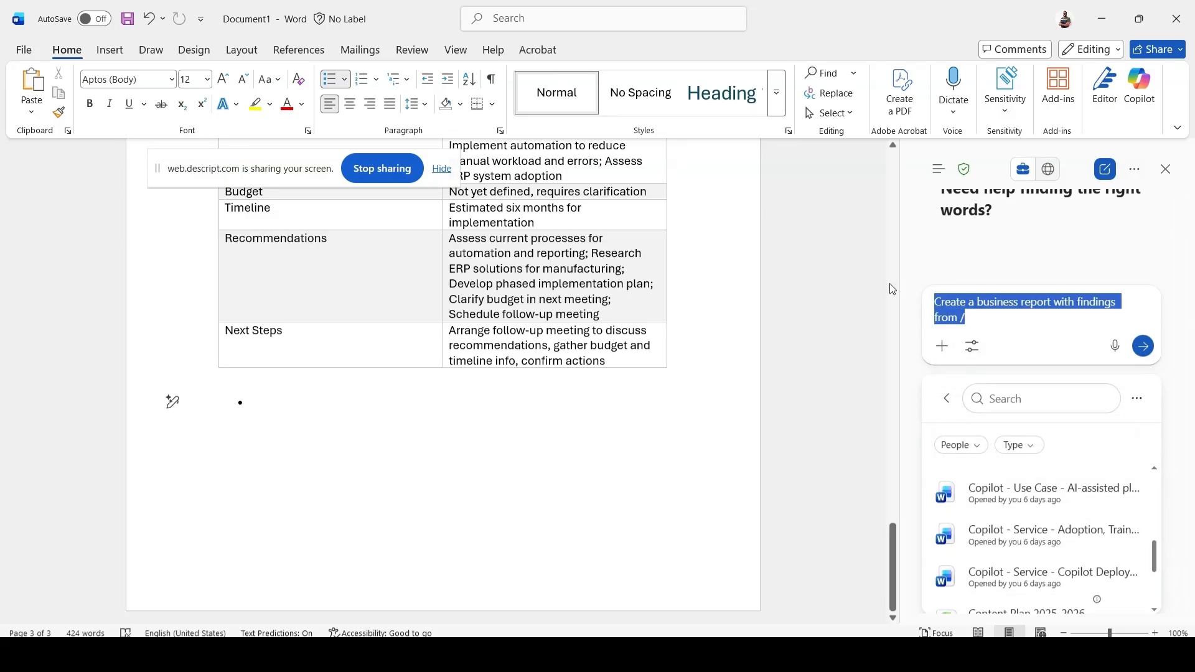
pyautogui.press('BackSpace')
pyautogui.click(1049, 173)
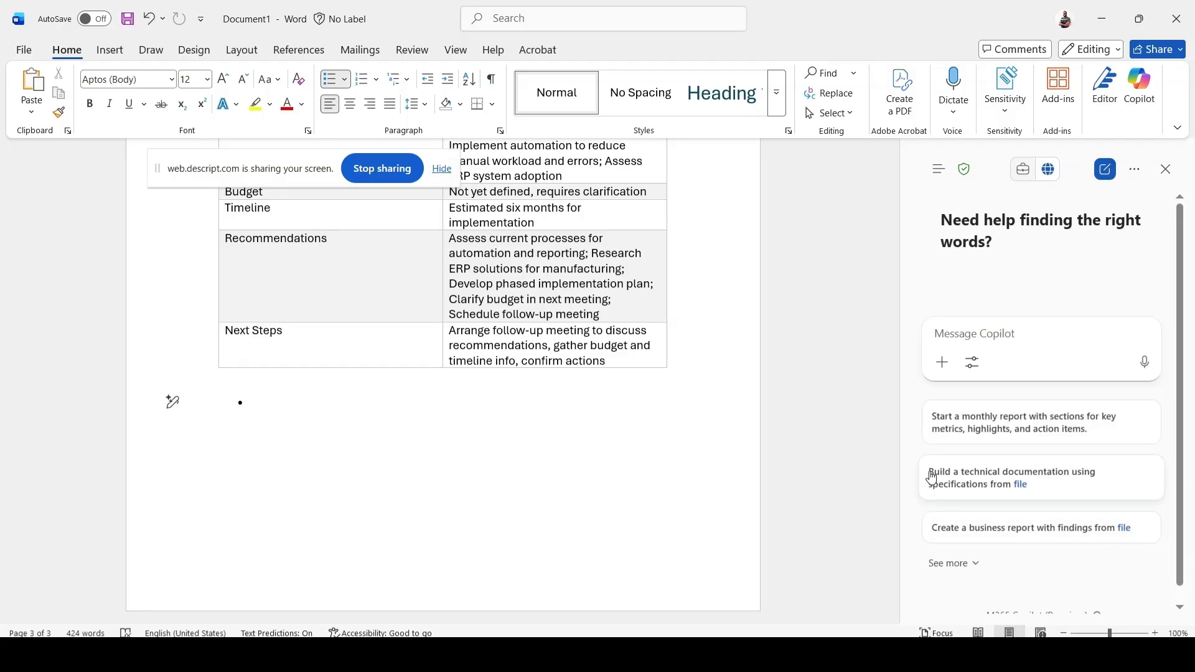
# Start the suggested technical documentation prompt and examine its source file list with the type and people filters.
pyautogui.click(964, 478)
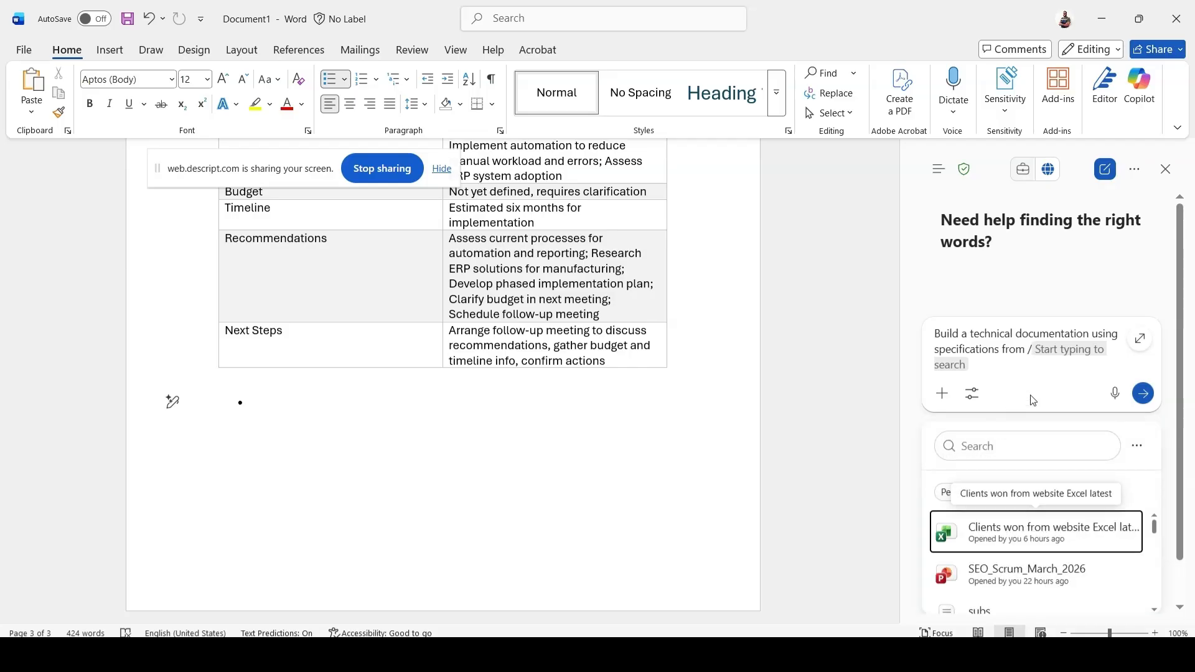
pyautogui.scroll(-5, 1072, 516)
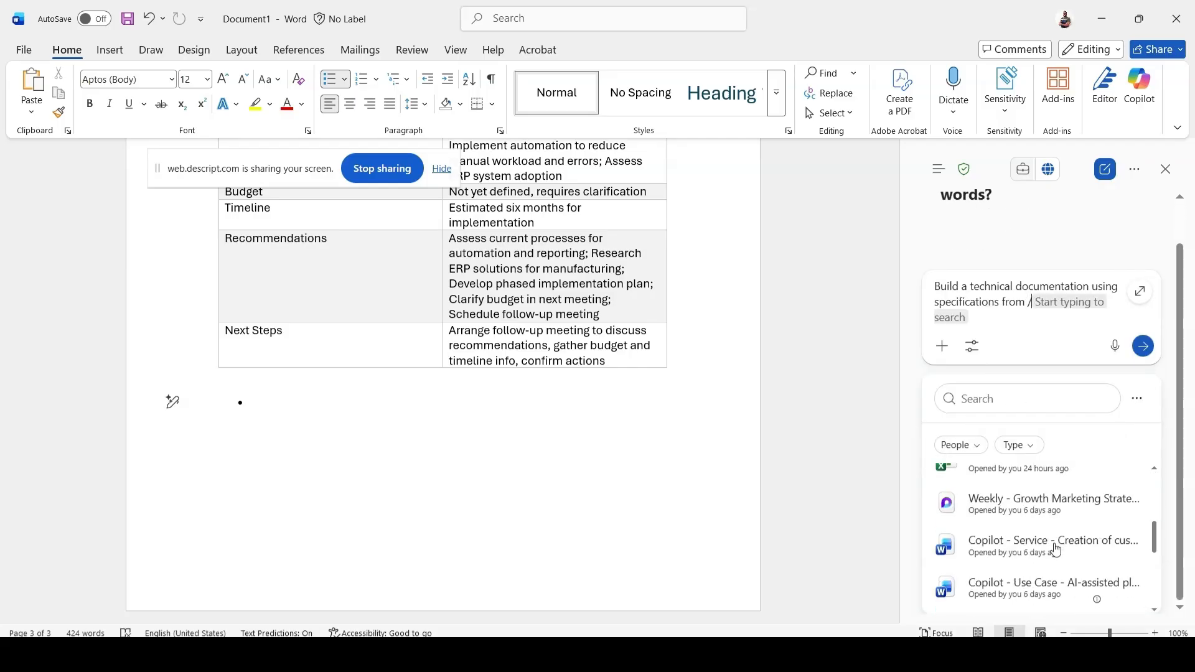
pyautogui.scroll(3, 1024, 576)
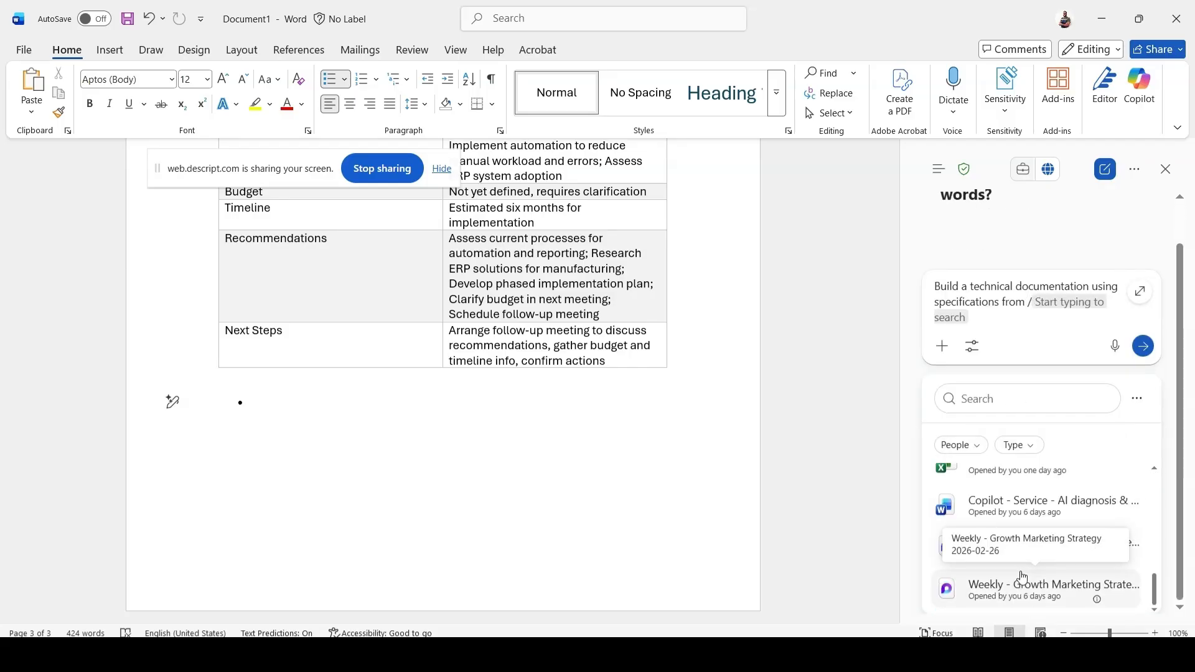
pyautogui.click(1032, 453)
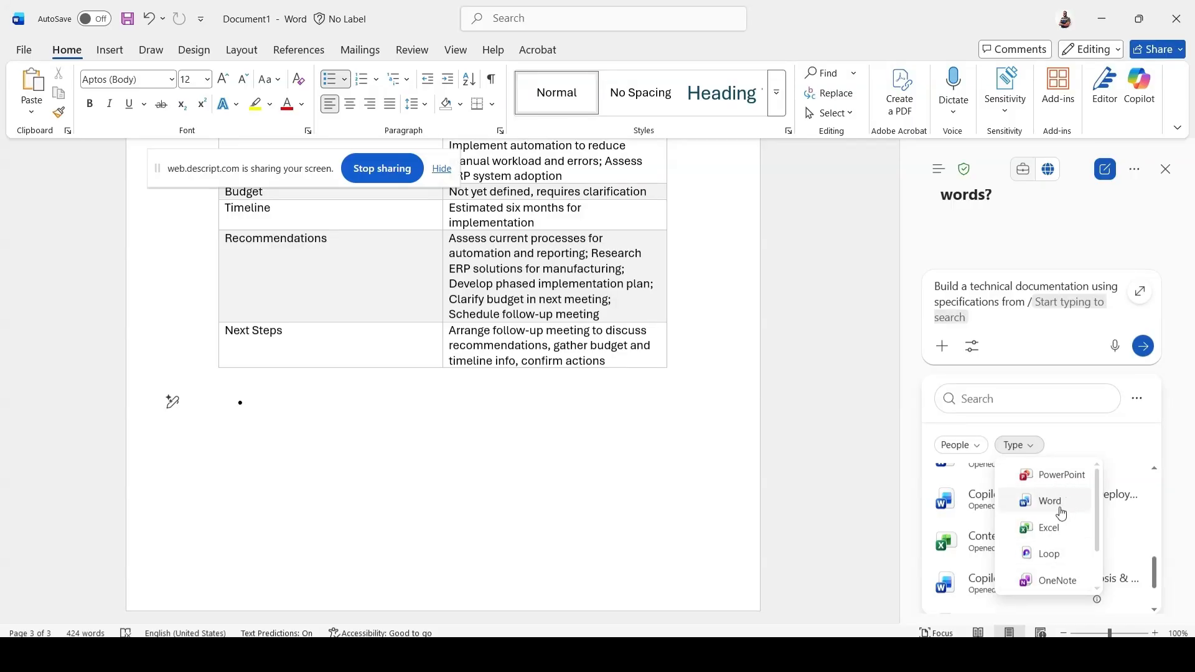
pyautogui.click(963, 445)
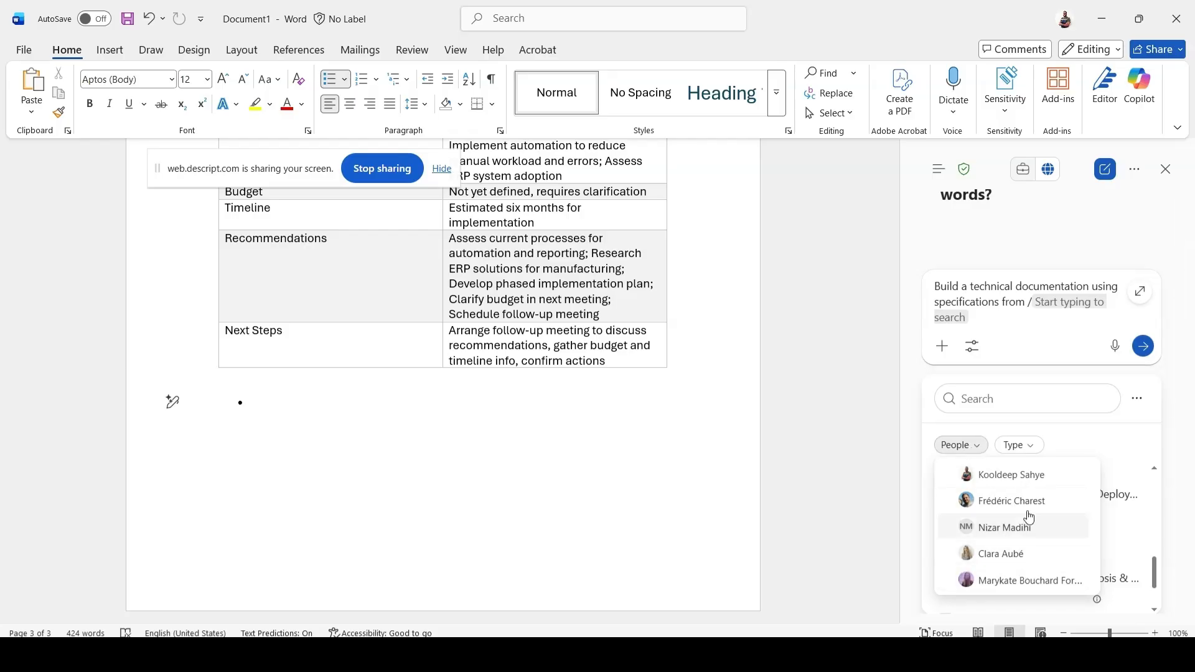
pyautogui.click(968, 447)
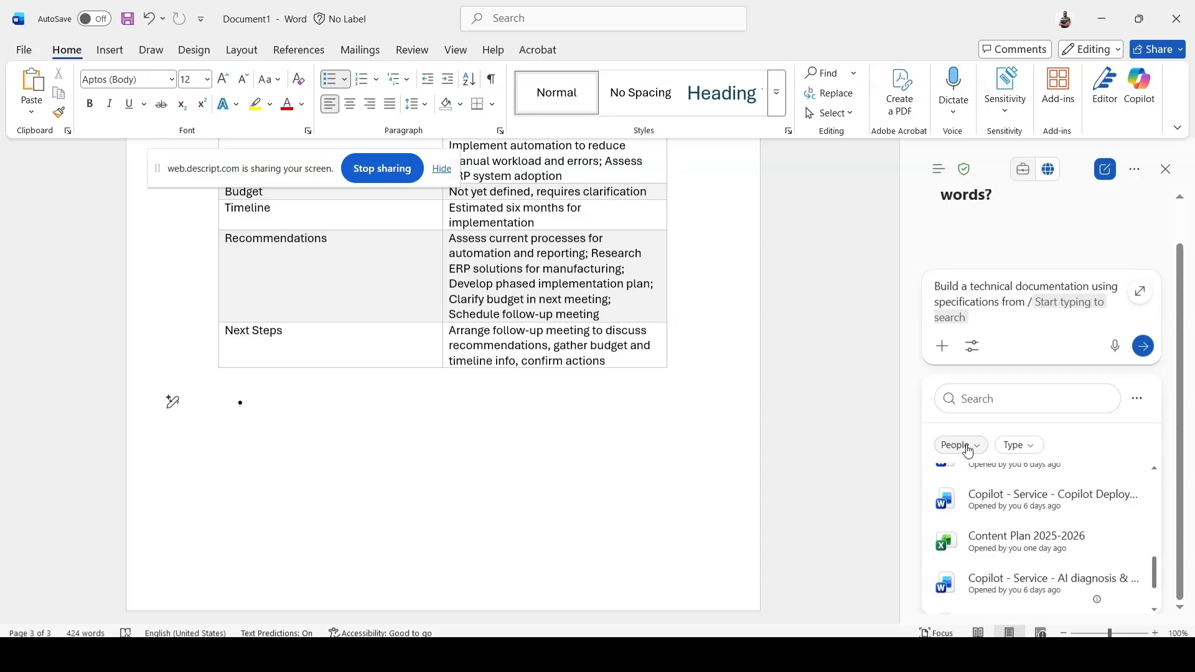
pyautogui.scroll(5, 989, 536)
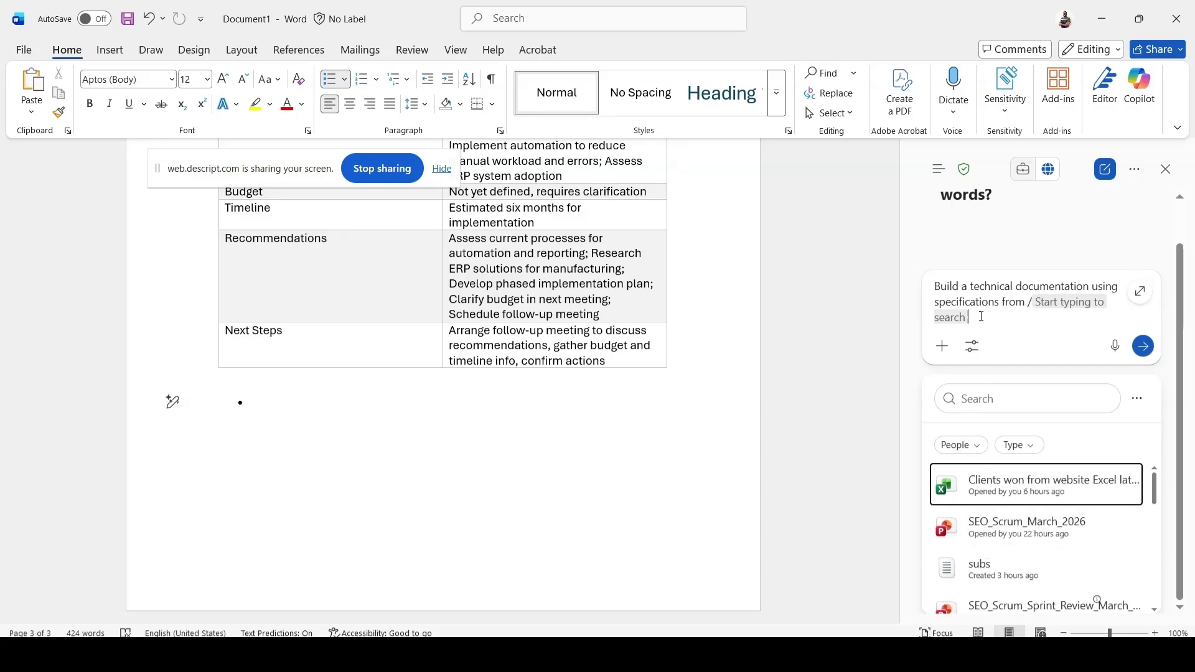
# Clear the technical documentation prompt, including its file reference slash, from the message box.
pyautogui.click(935, 288)
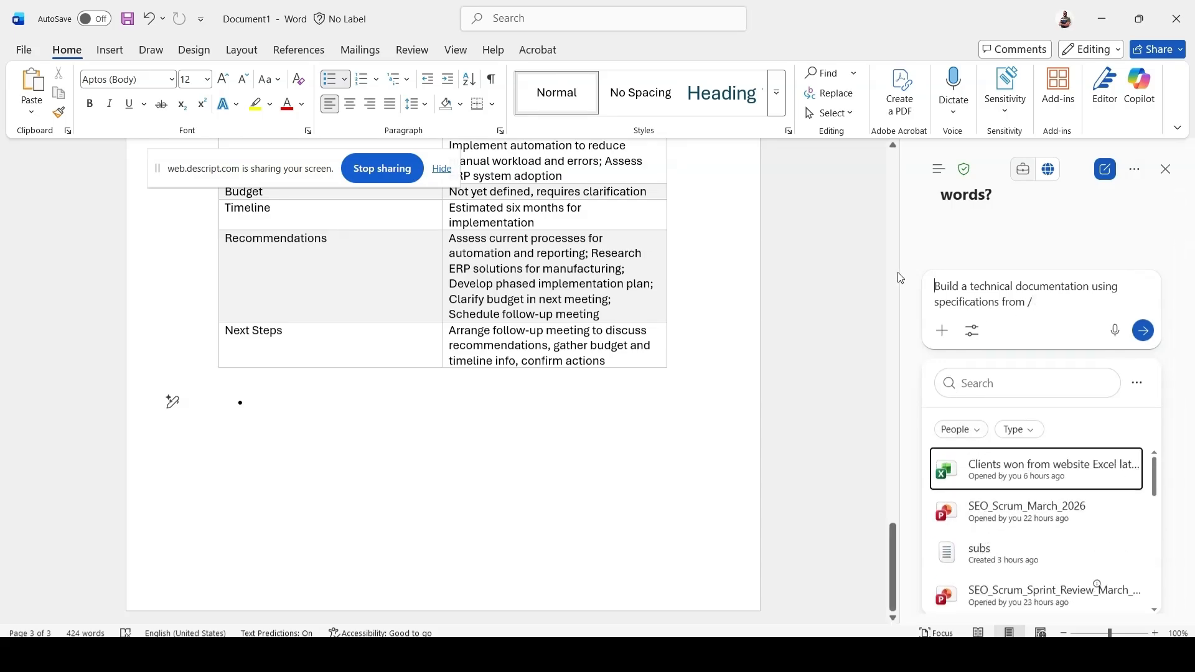
pyautogui.keyDown('shift'); pyautogui.click(1028, 302); pyautogui.keyUp('shift')
pyautogui.press('BackSpace')
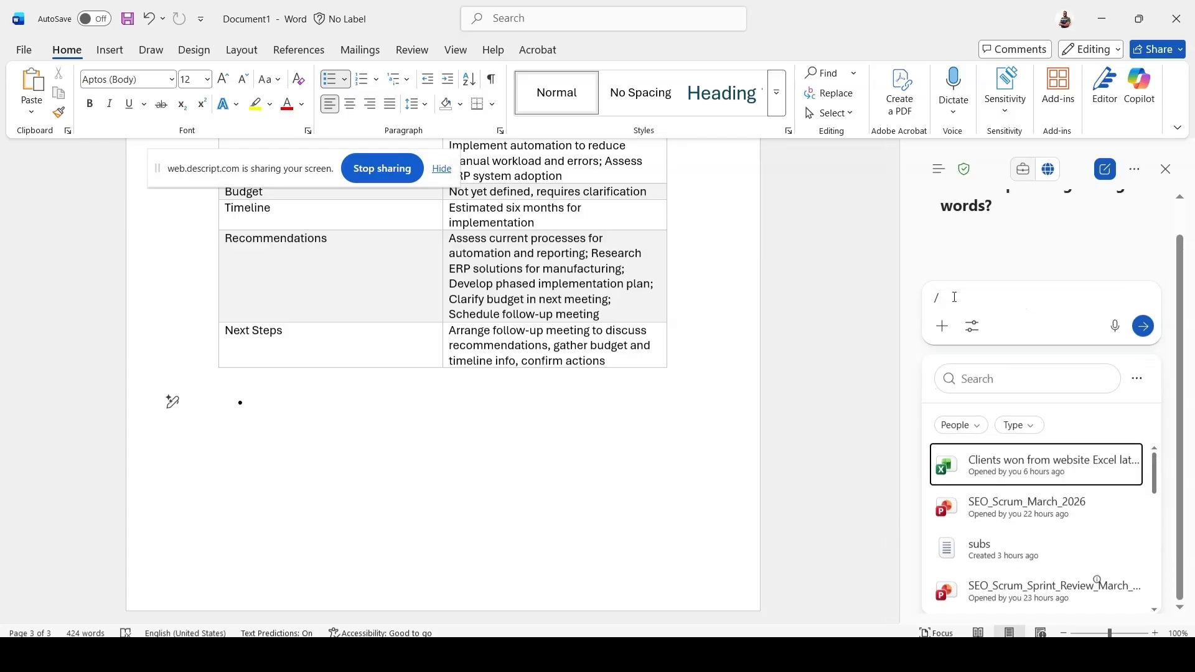
pyautogui.press('BackSpace')
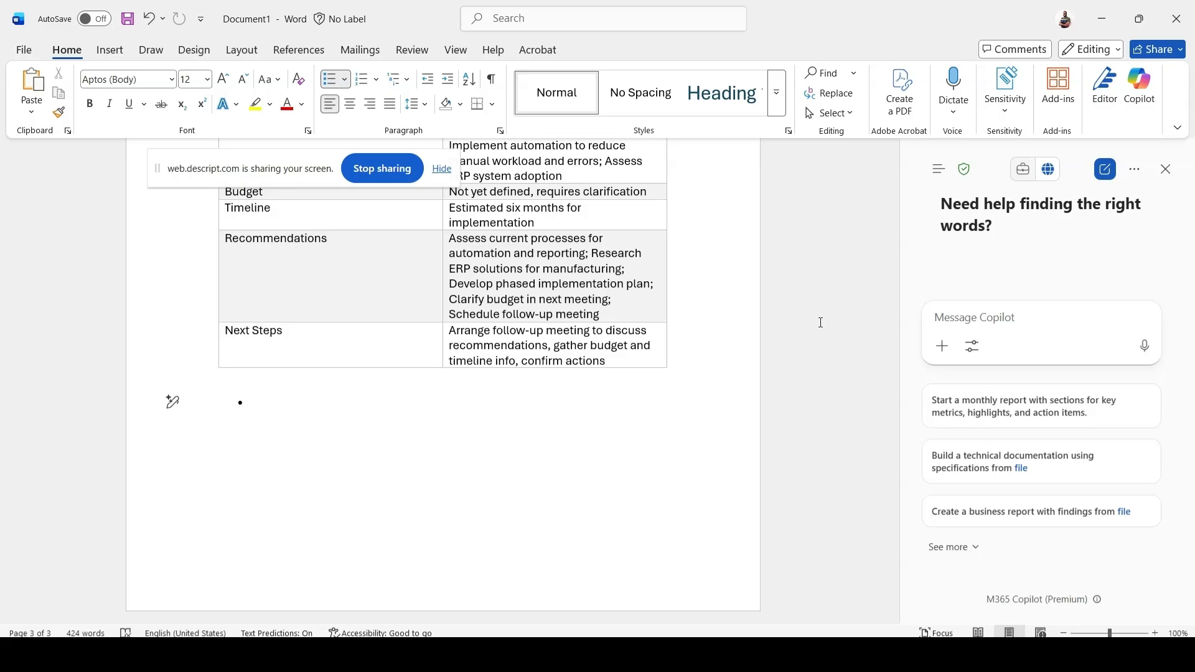
# Open the Consultant ROI Field Service agent from the list of Copilot agents.
pyautogui.click(940, 178)
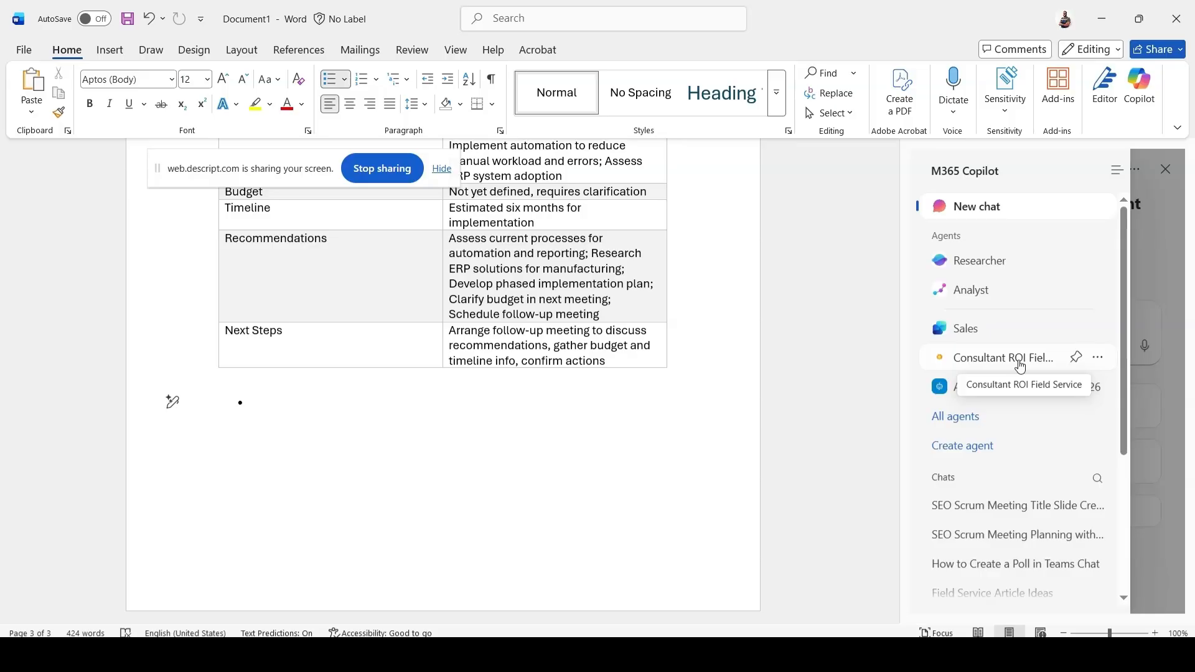
pyautogui.click(1020, 368)
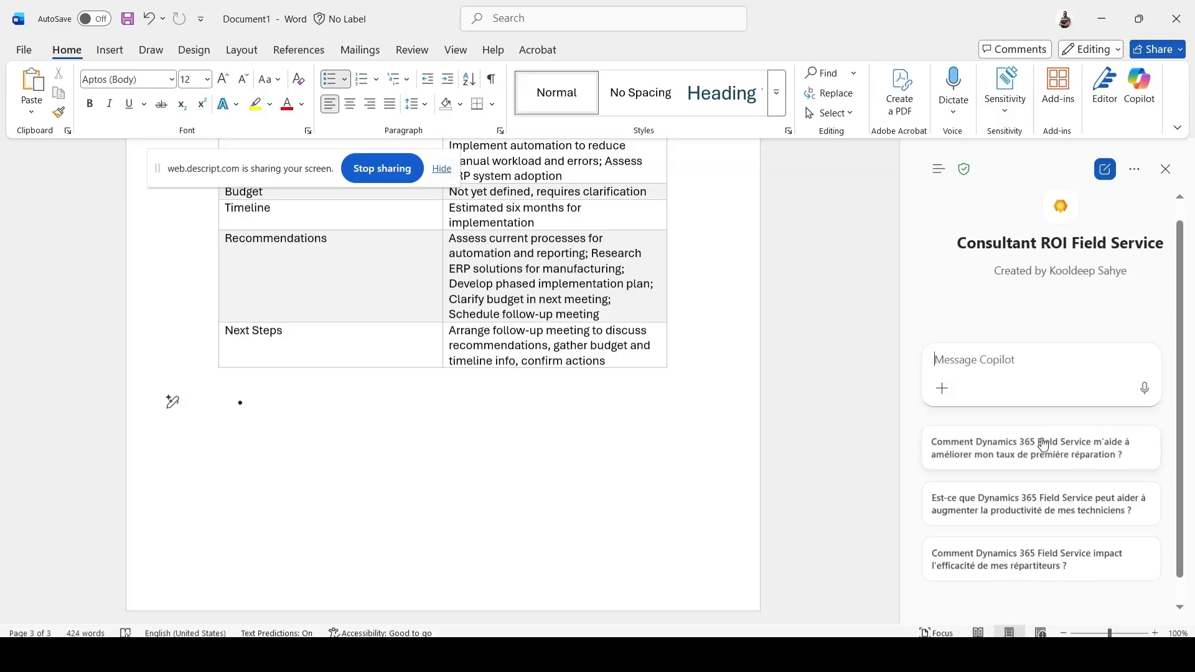
pyautogui.click(1051, 349)
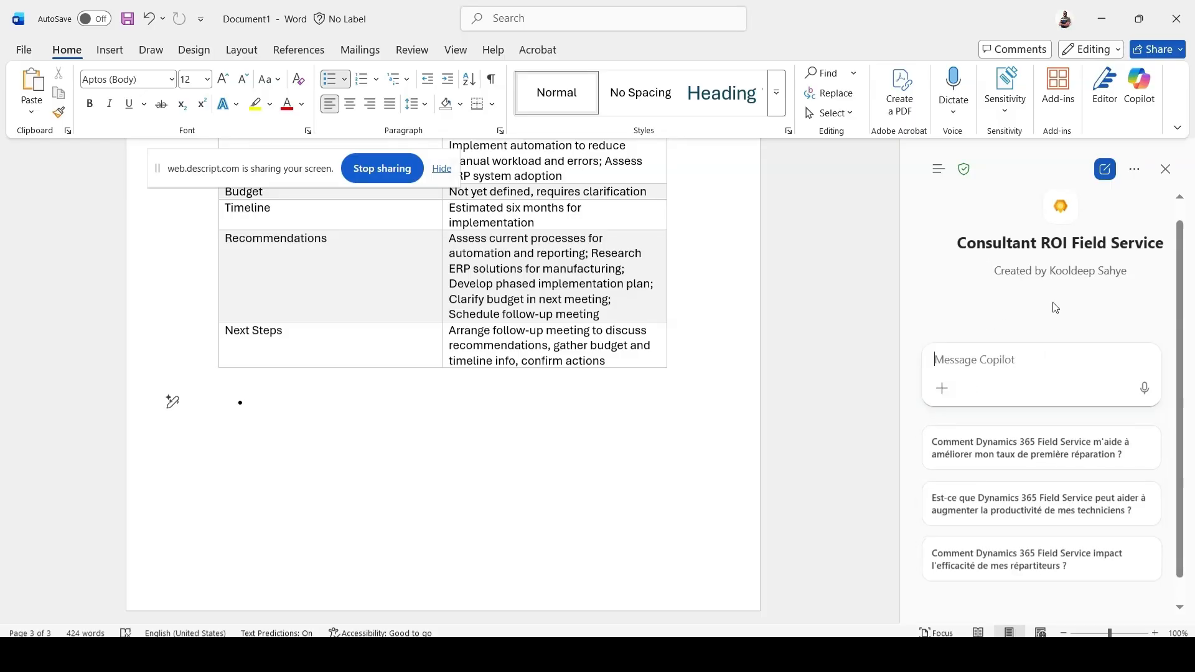